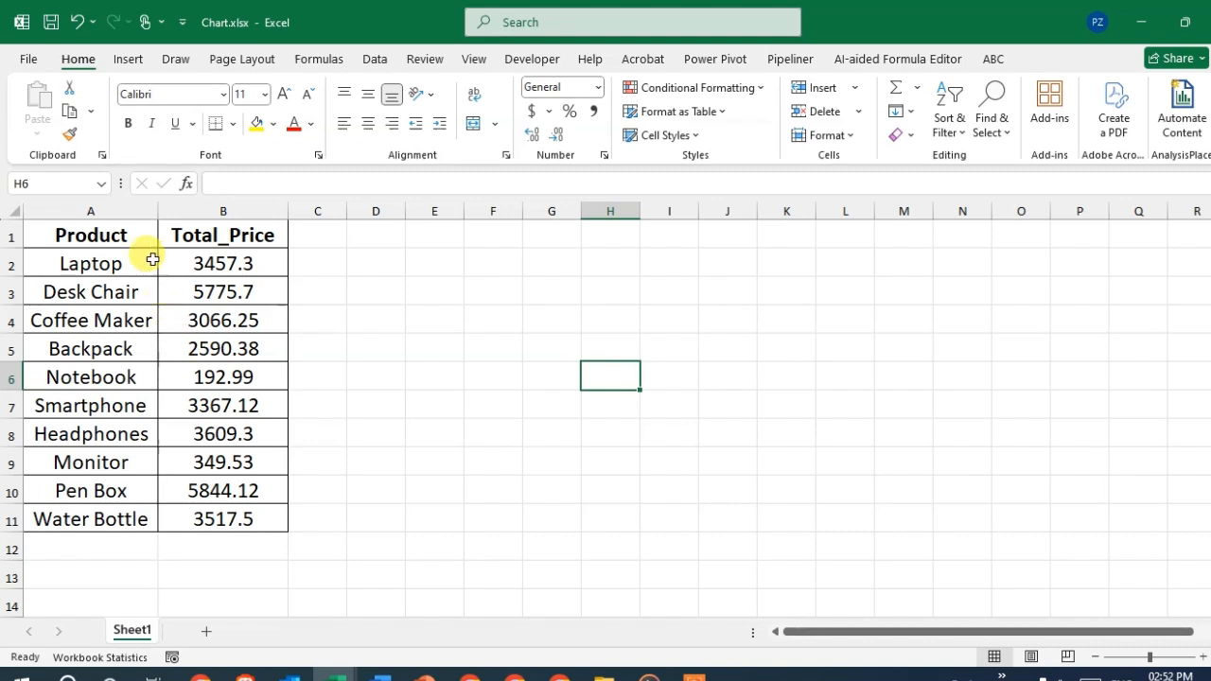
- Insert a 2-D clustered column chart from the data in A1:B11 and enlarge it to span about columns C to P
drag(95, 237, 253, 512)
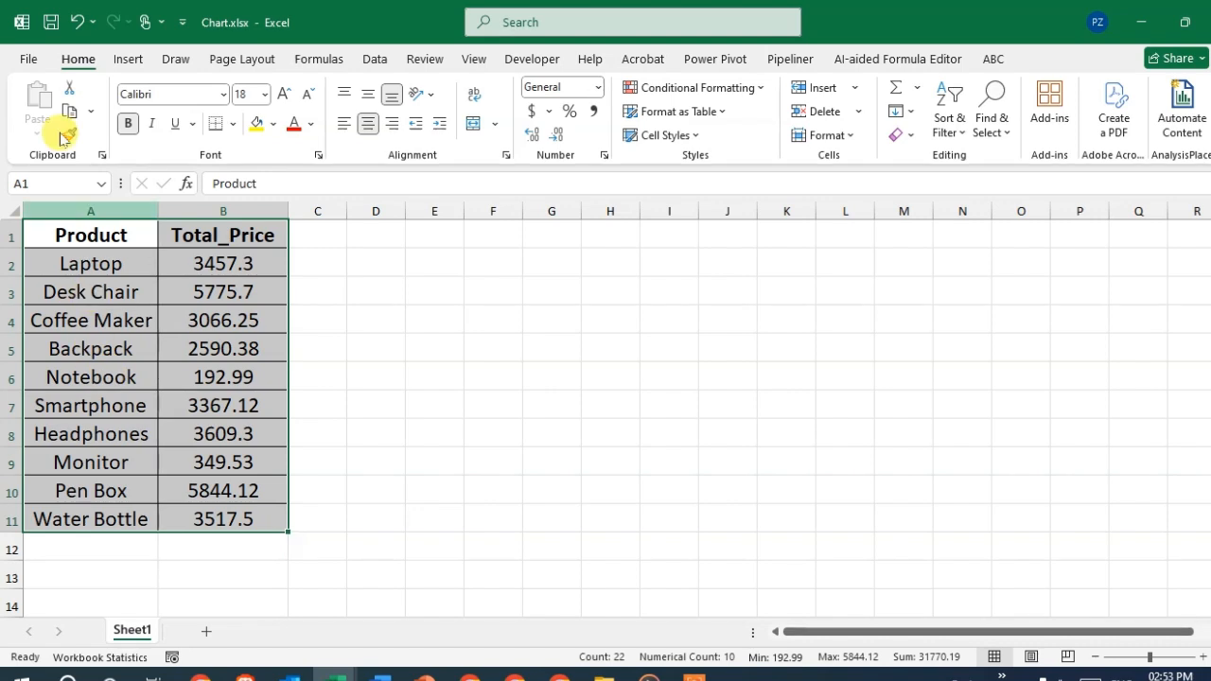
click(127, 58)
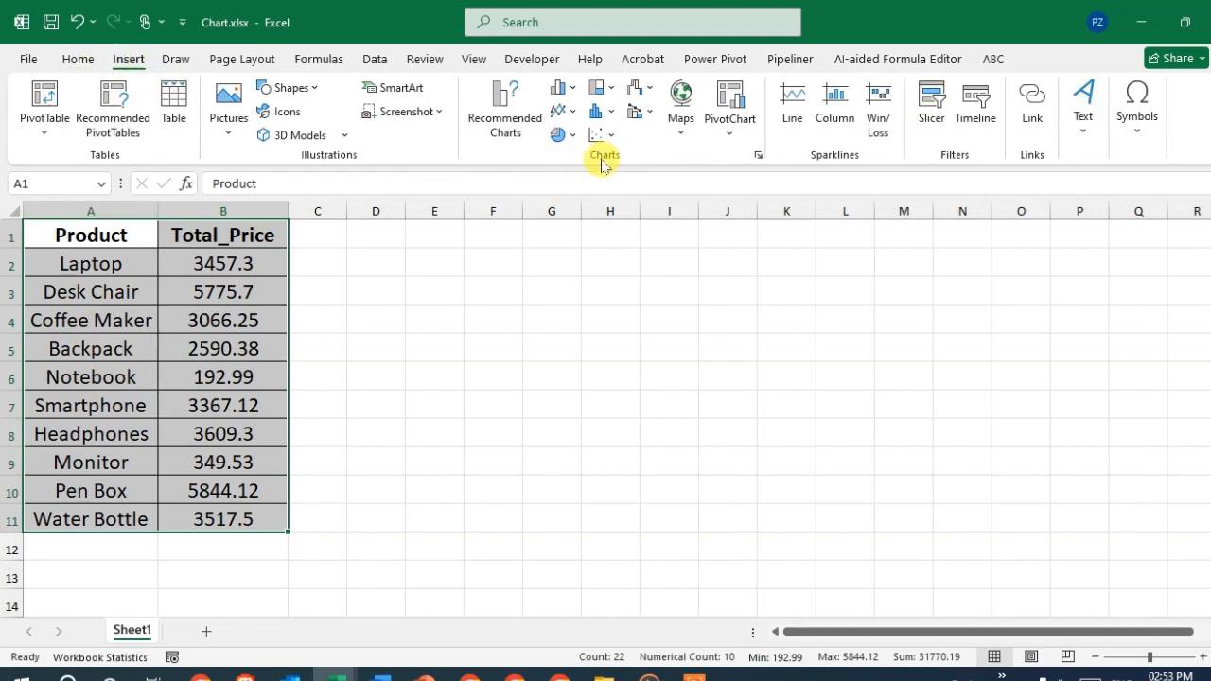
click(565, 91)
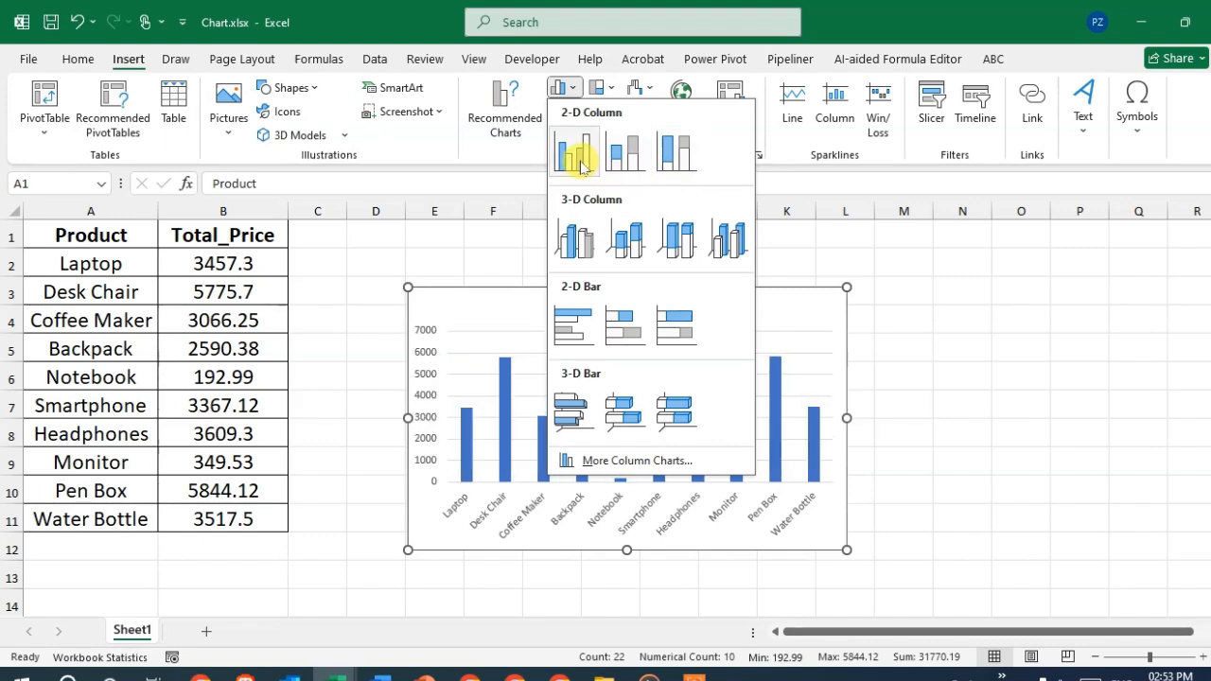
click(581, 166)
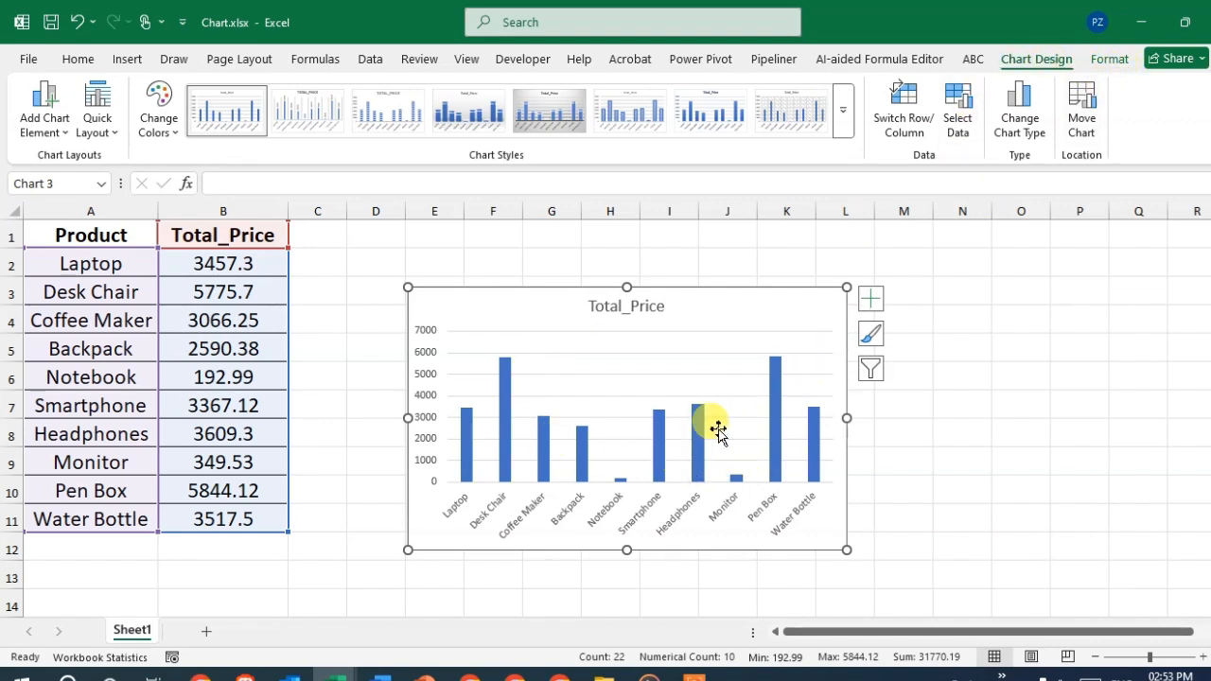
drag(846, 286, 1086, 232)
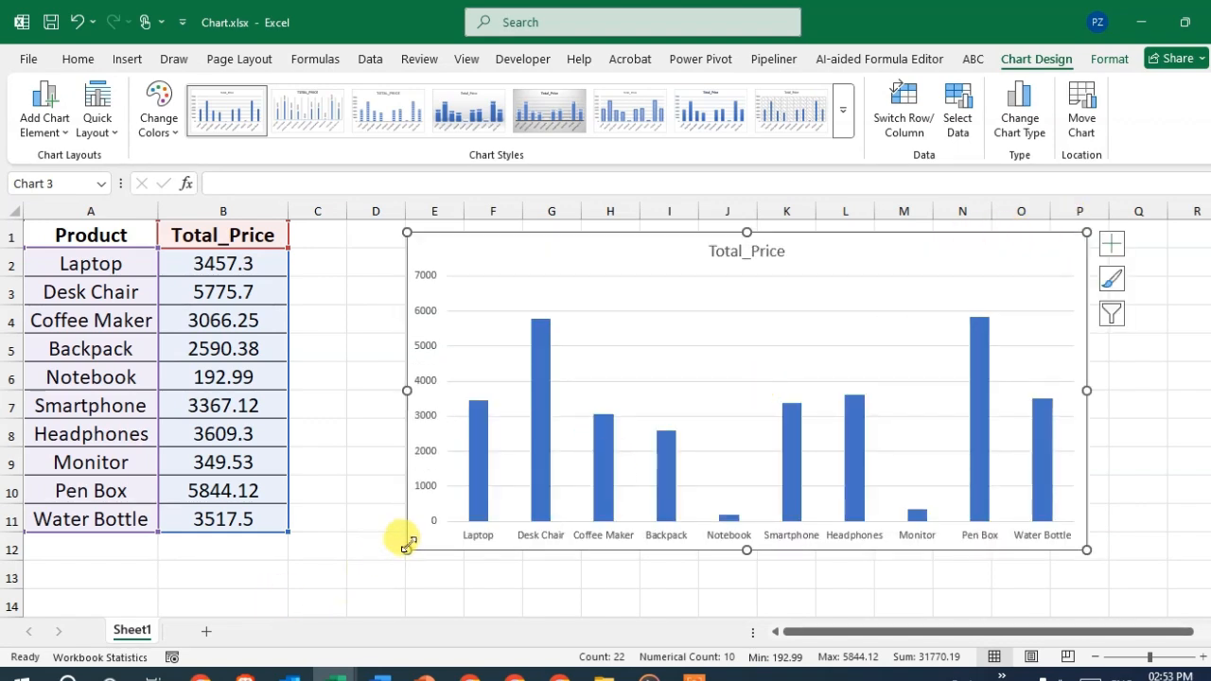
drag(406, 549, 304, 579)
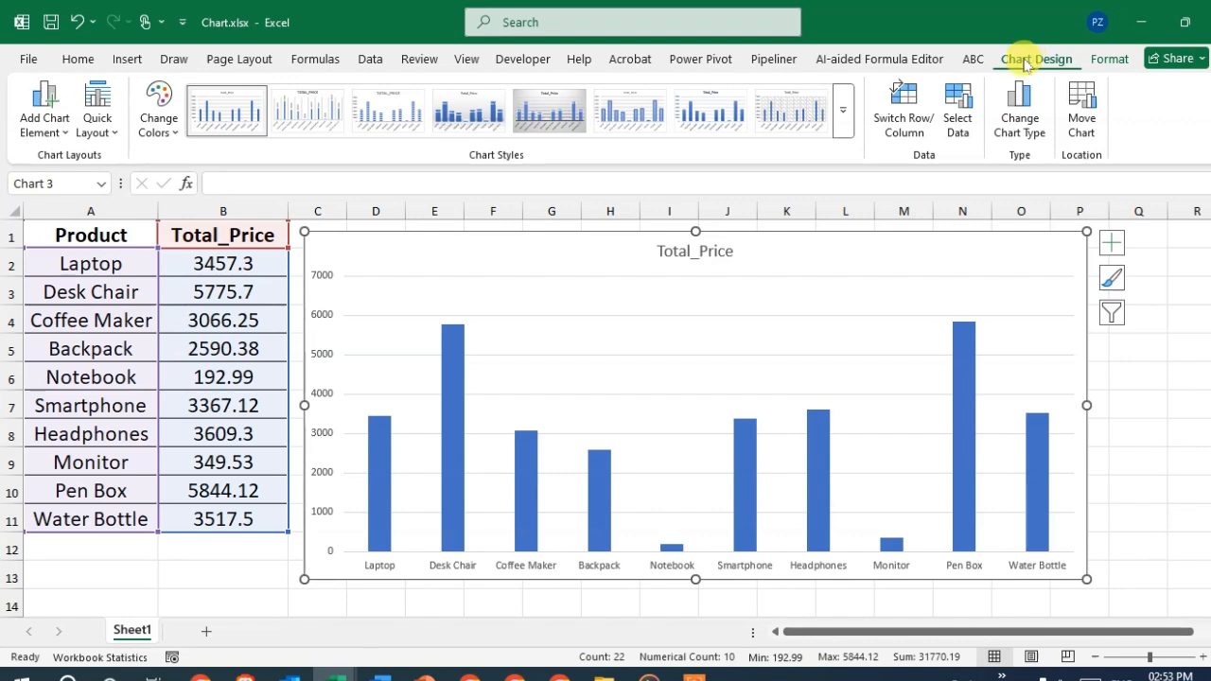
- Remove the title from the column chart
click(54, 134)
mouse_move(74, 213)
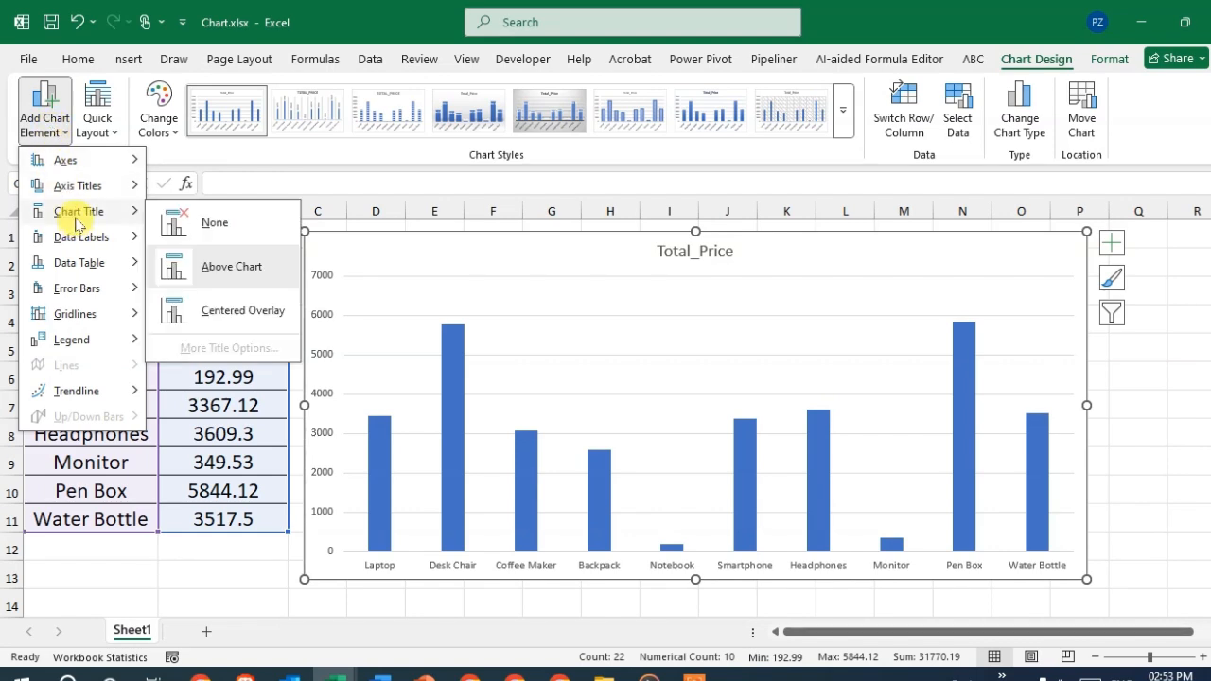
click(231, 229)
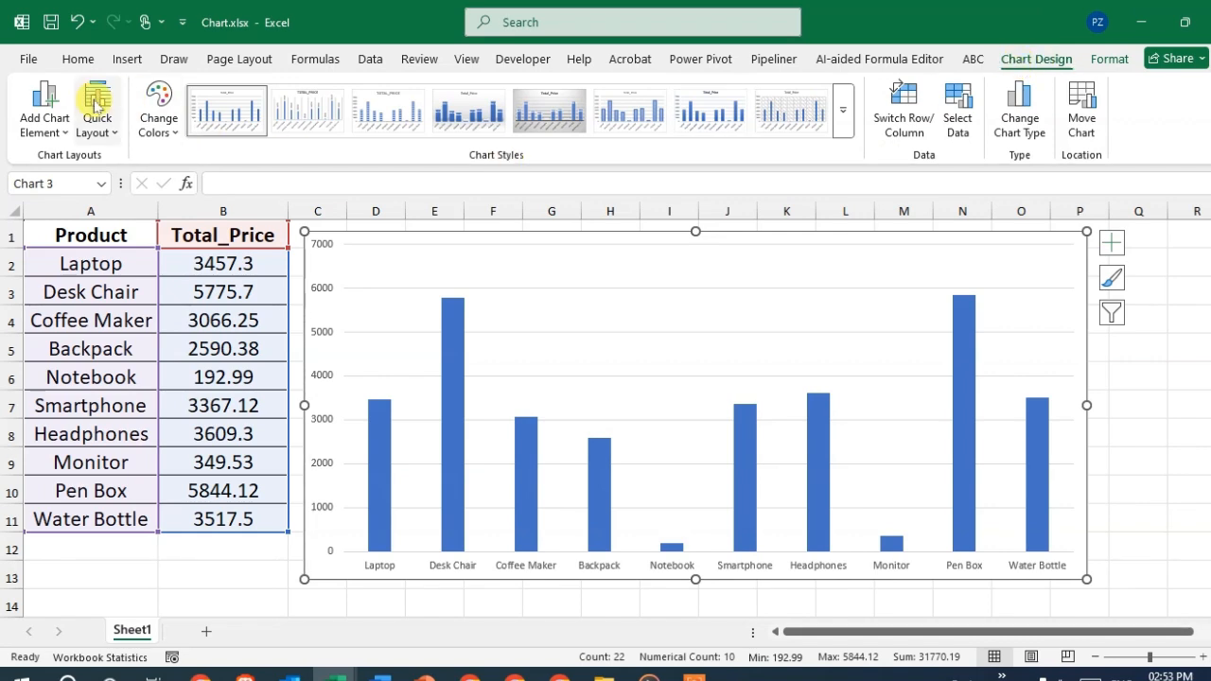
- Add a legend on the right side of the chart
click(40, 128)
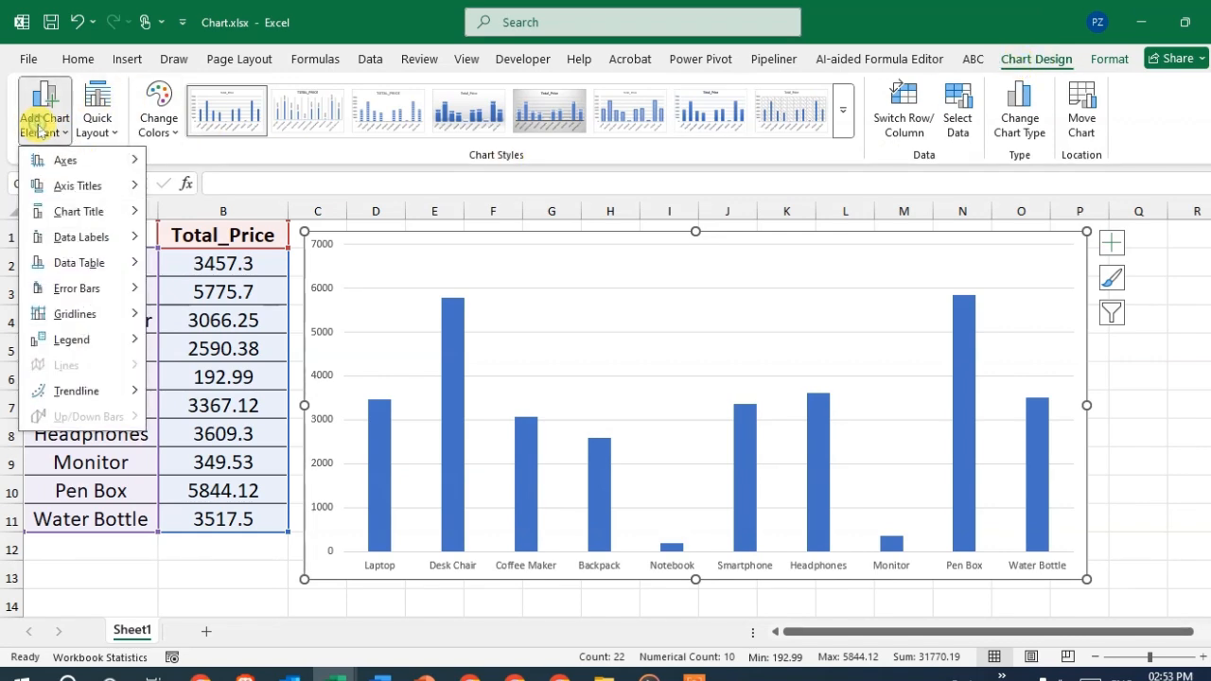
mouse_move(76, 348)
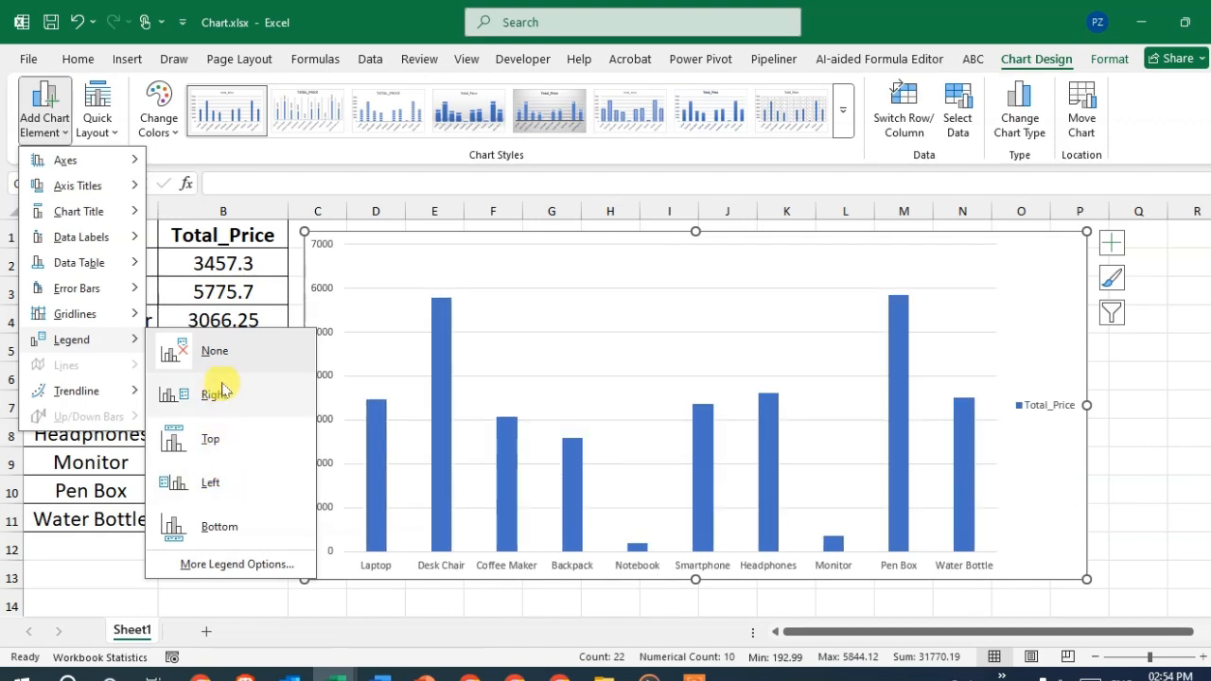
click(217, 394)
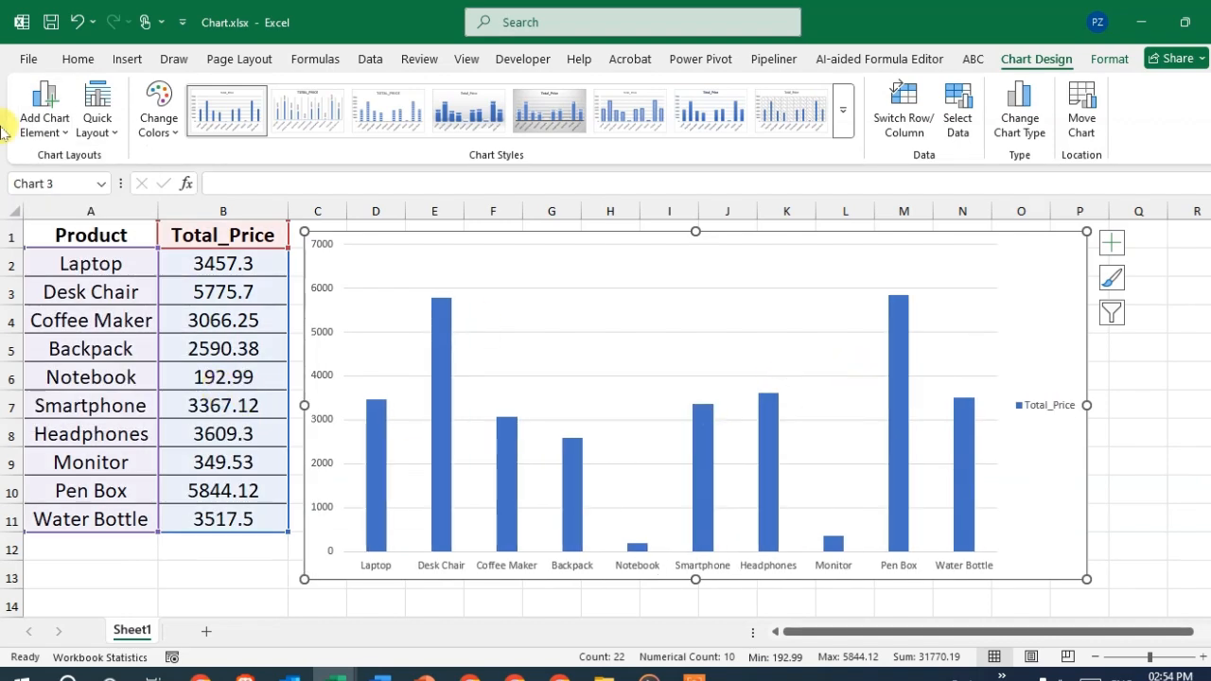
- Edit the chart's data source so the Total_Price series in the legend is named "Sale Data"
click(1046, 412)
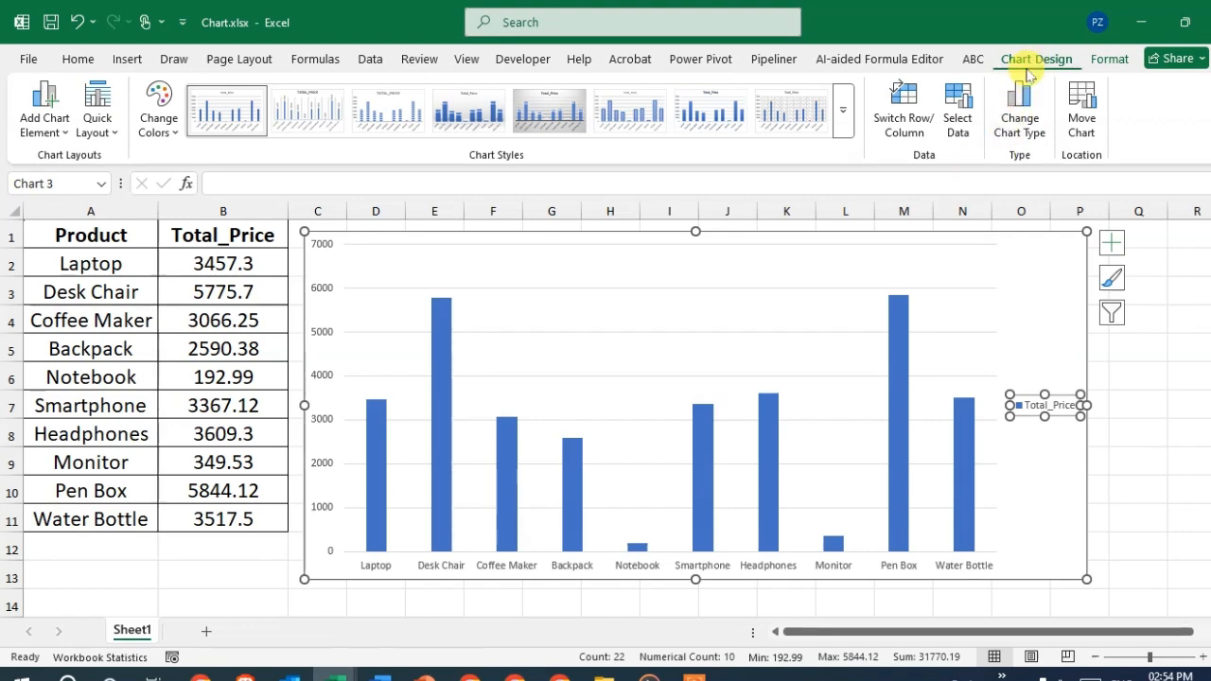
click(958, 127)
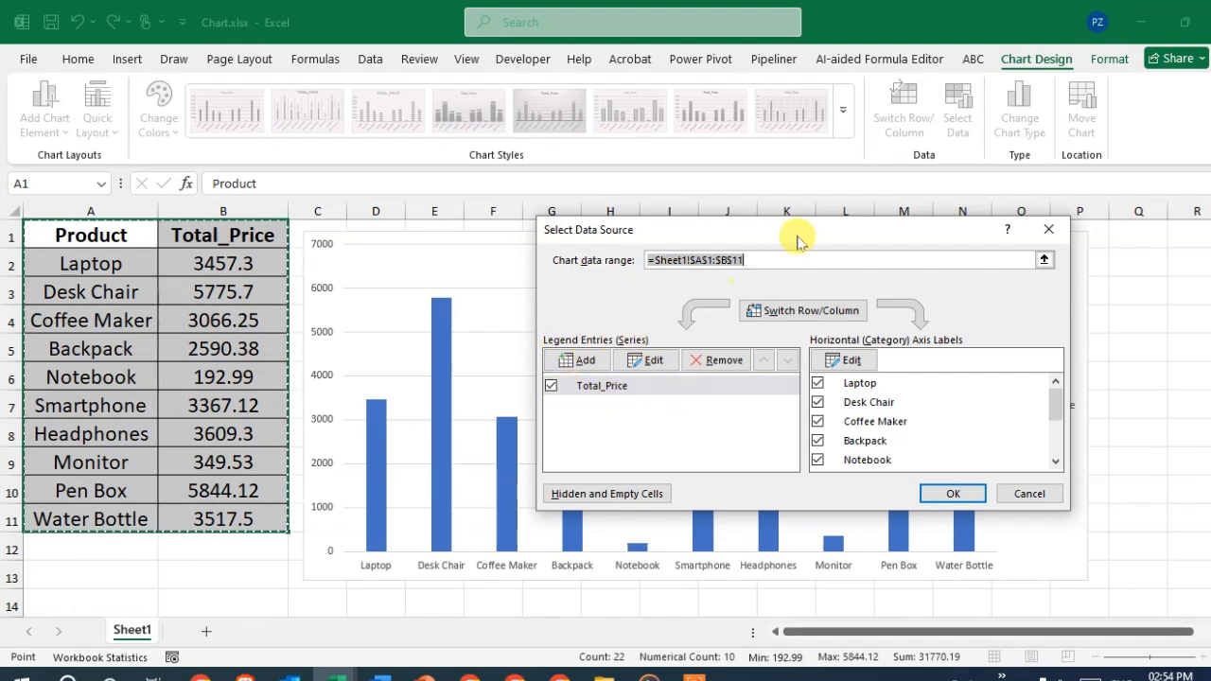
drag(797, 243, 711, 135)
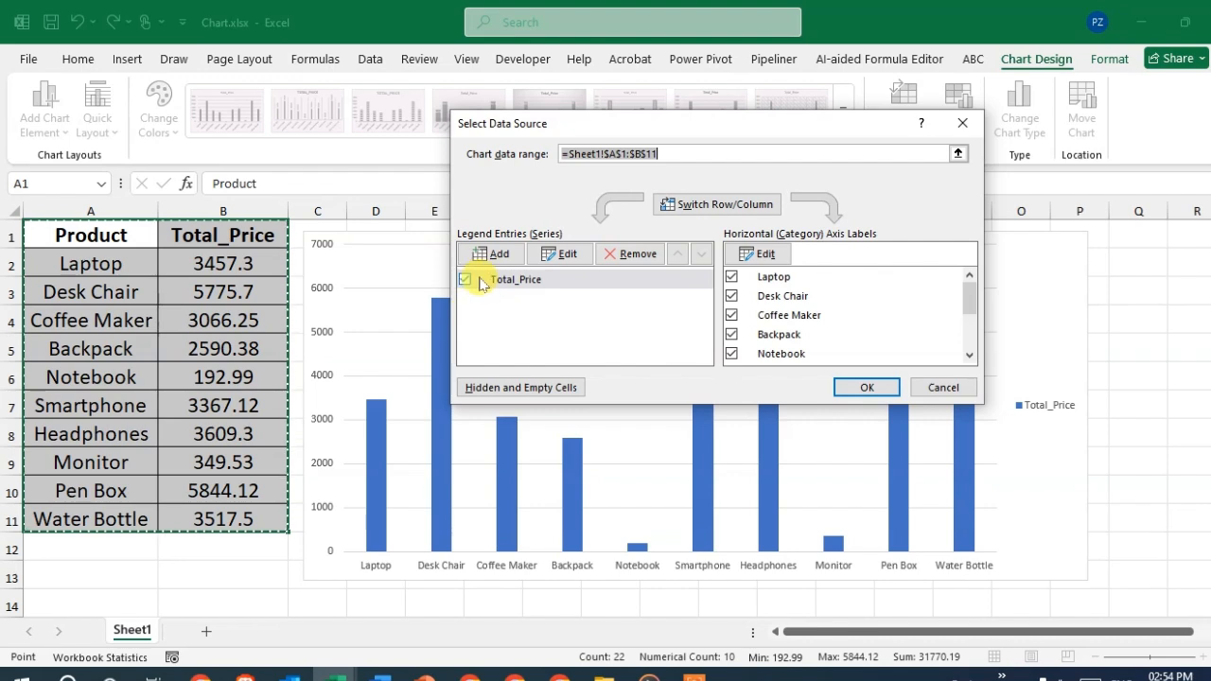
click(566, 253)
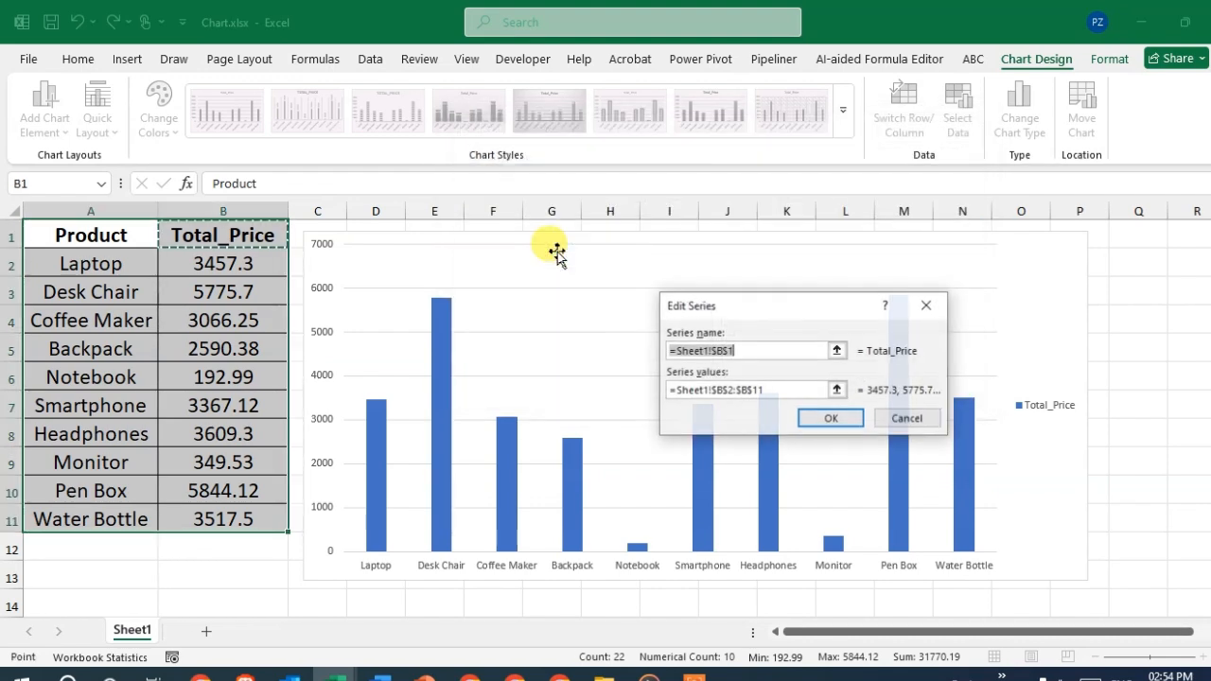
drag(743, 313, 605, 253)
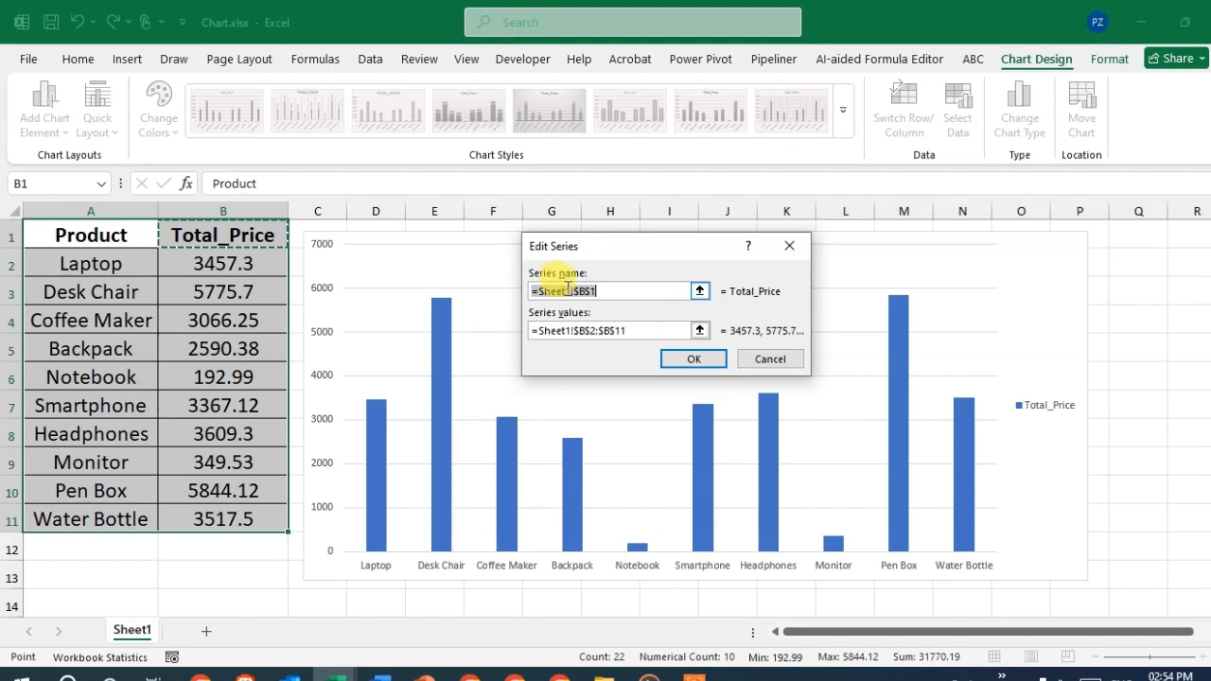
key(BackSpace)
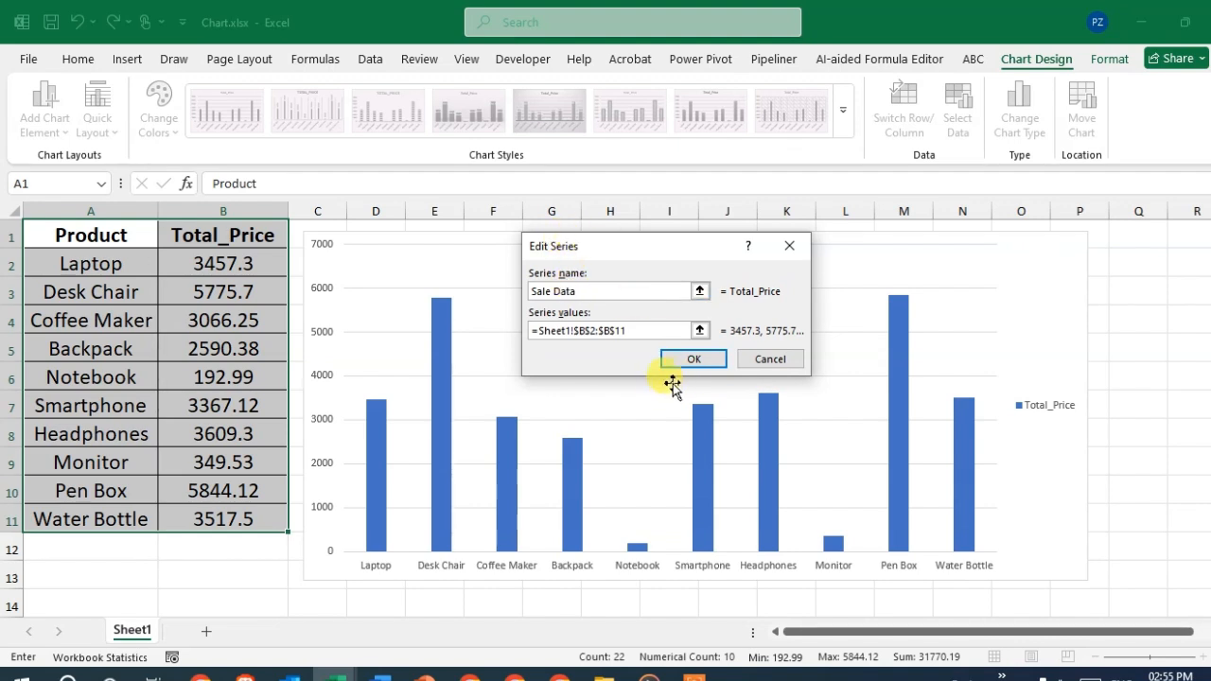
click(696, 358)
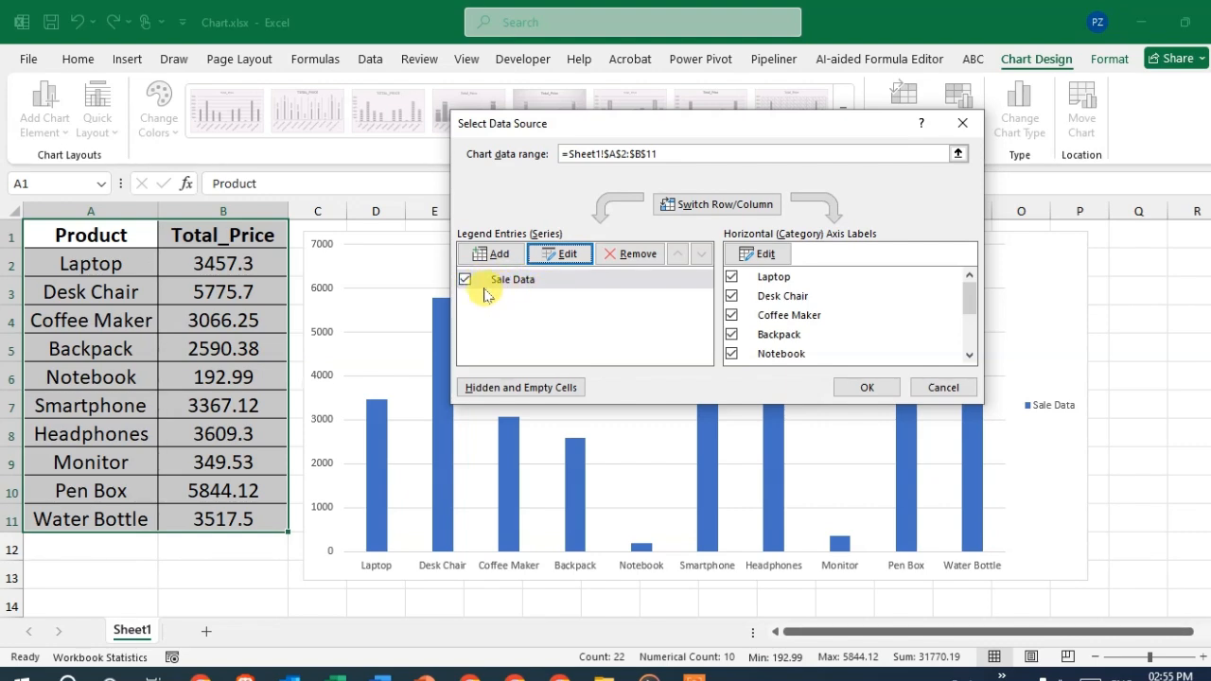
click(871, 389)
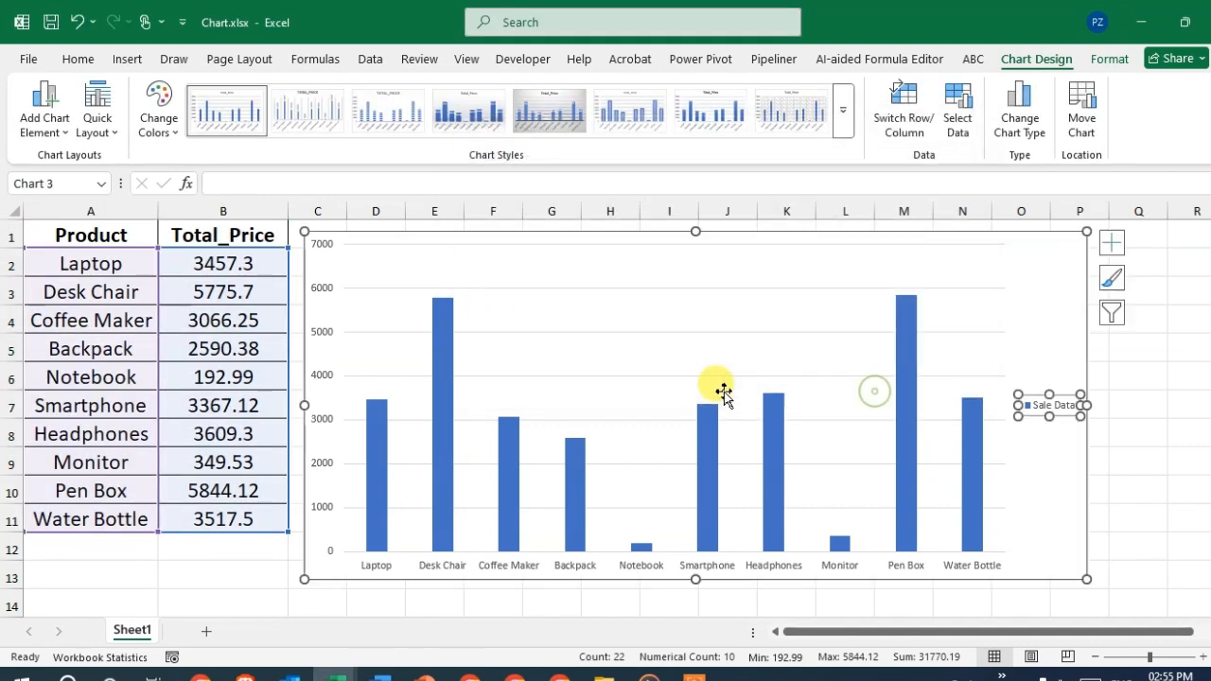
click(1075, 444)
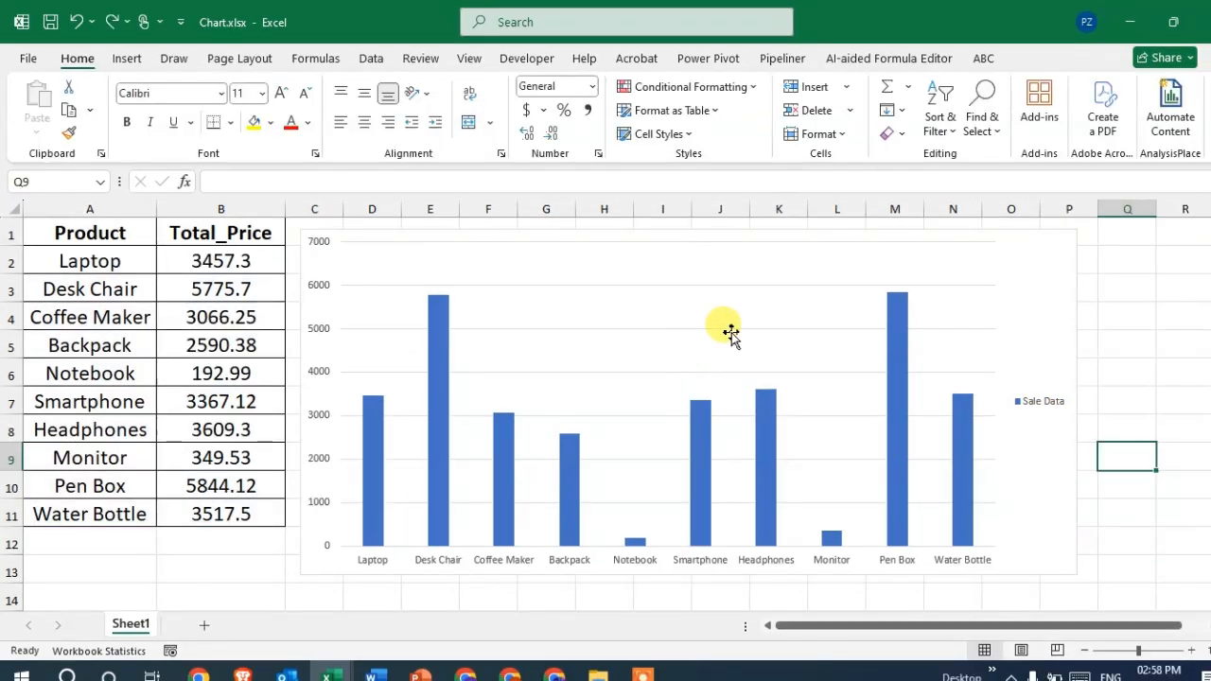
- Set the chart legend's font style to Bold and its size to 10.3, keeping the +Body font
click(1044, 401)
right_click(1029, 413)
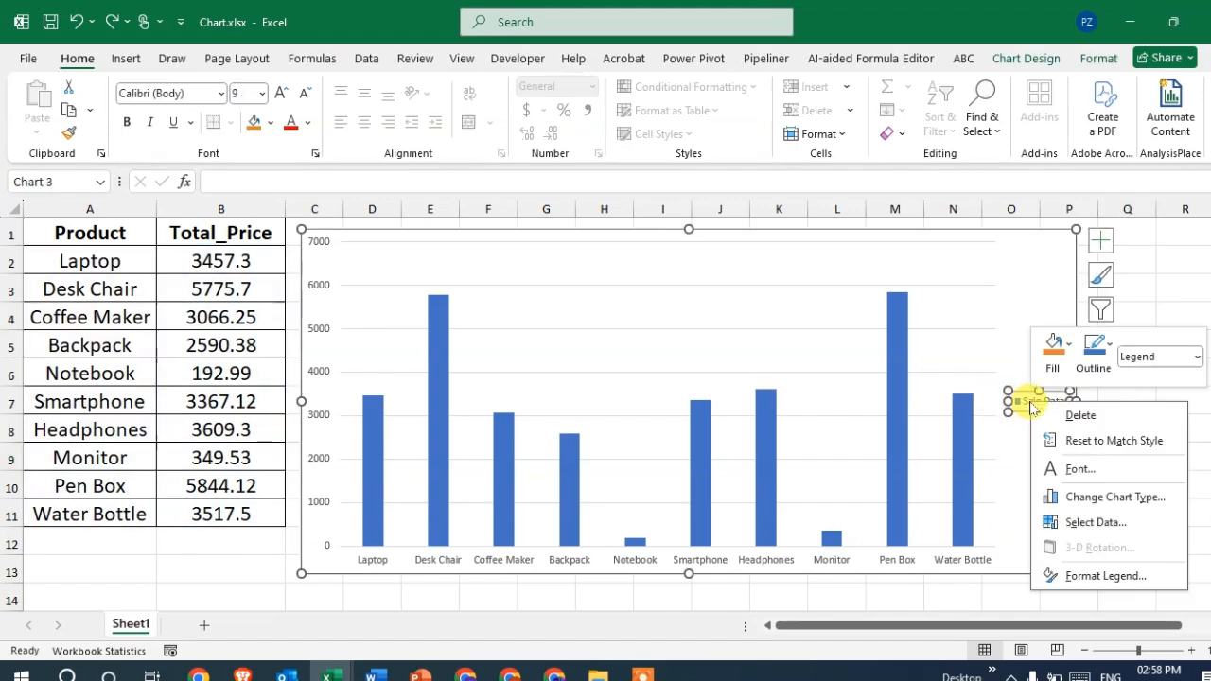
click(1073, 467)
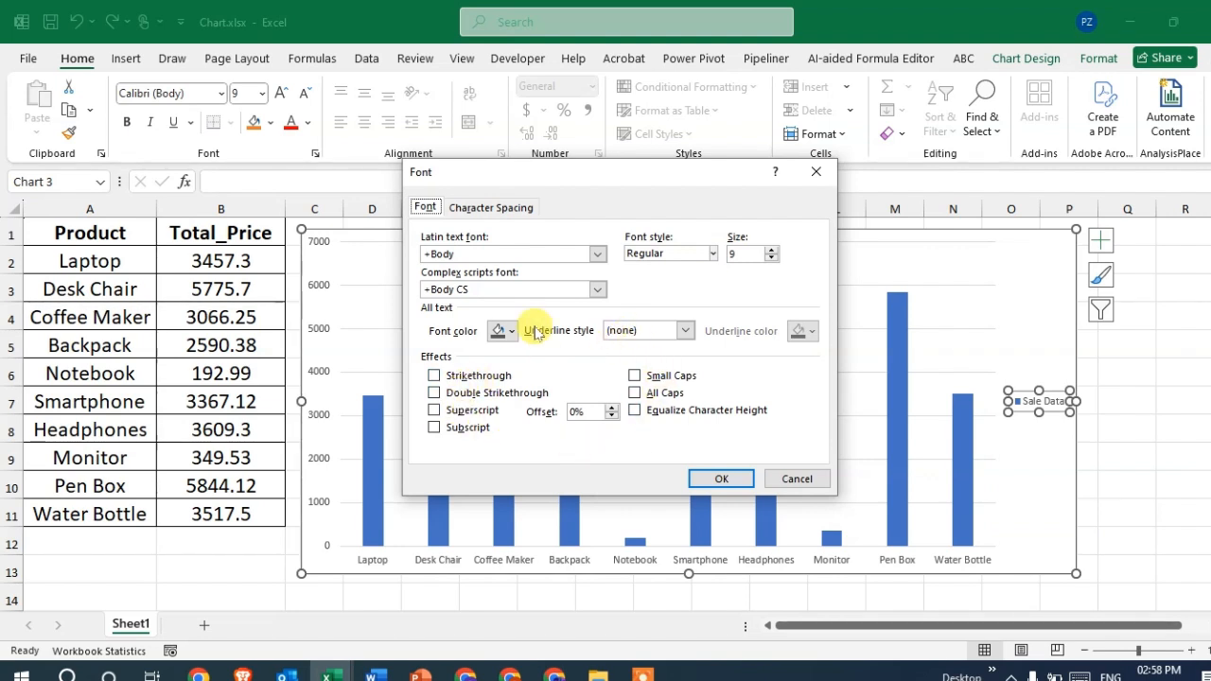
click(712, 254)
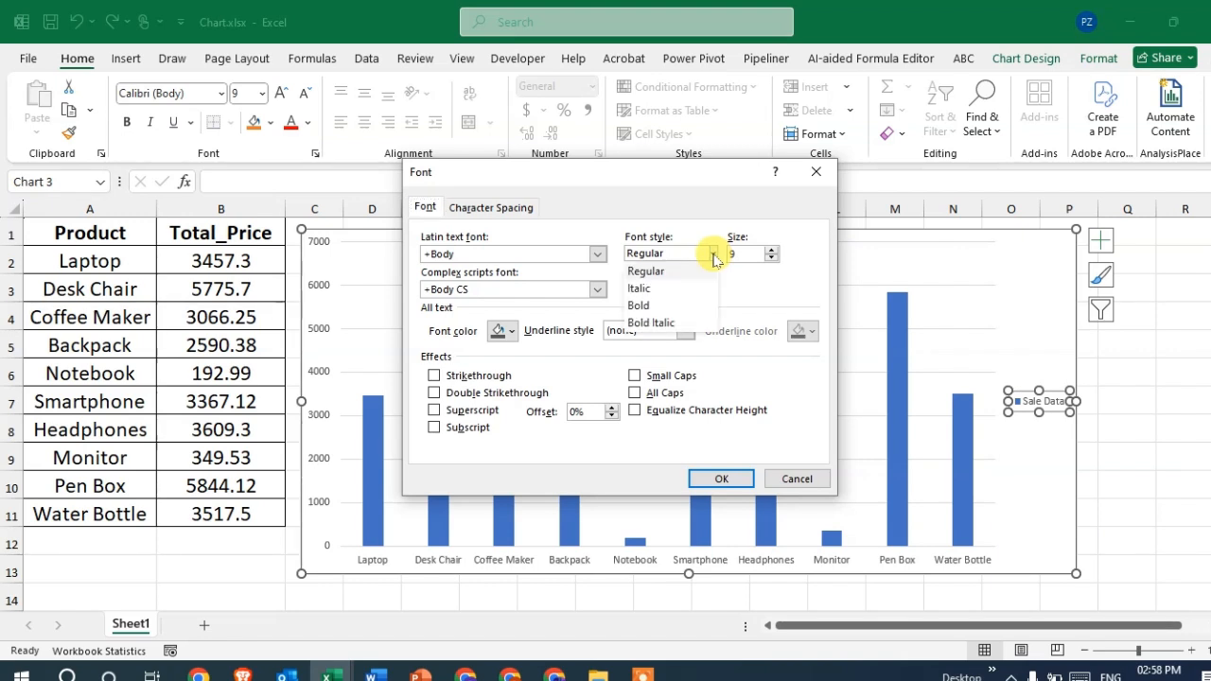
click(640, 306)
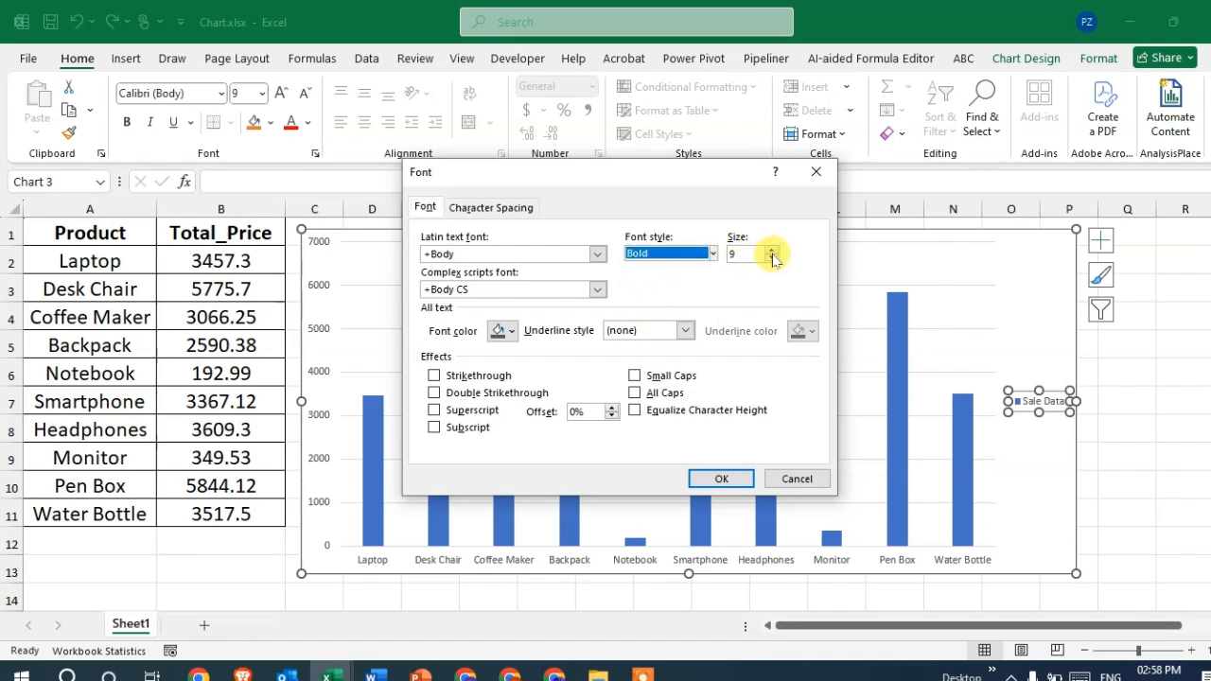
click(771, 251)
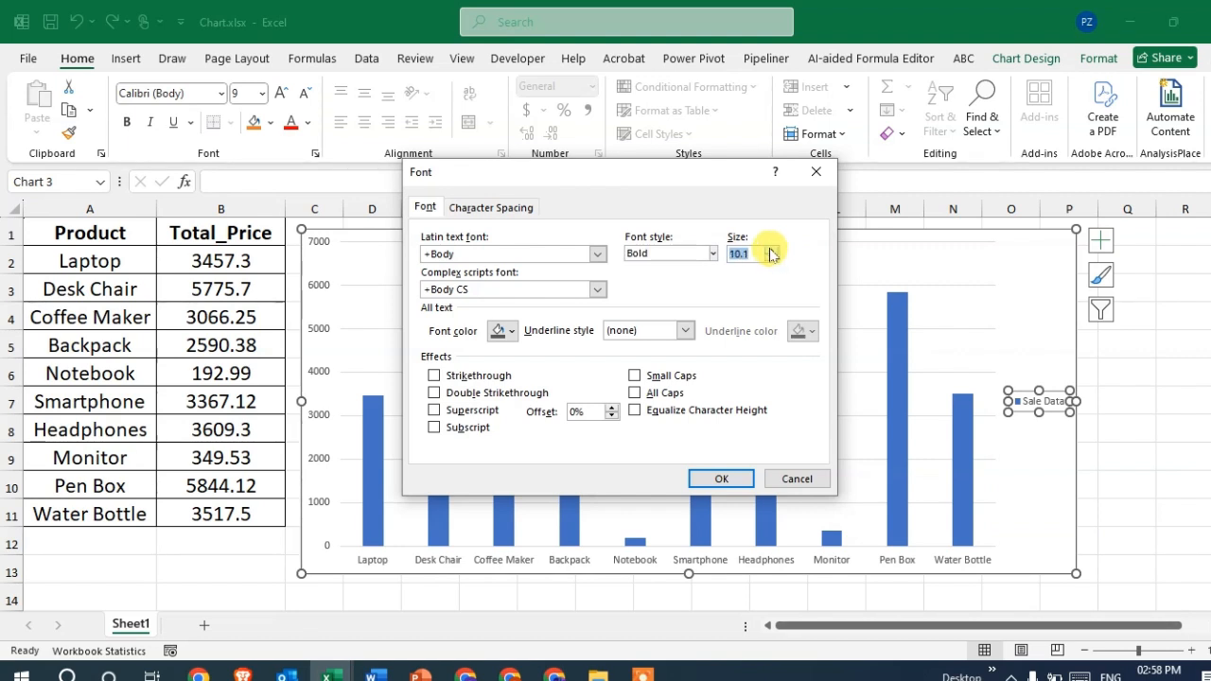
click(770, 251)
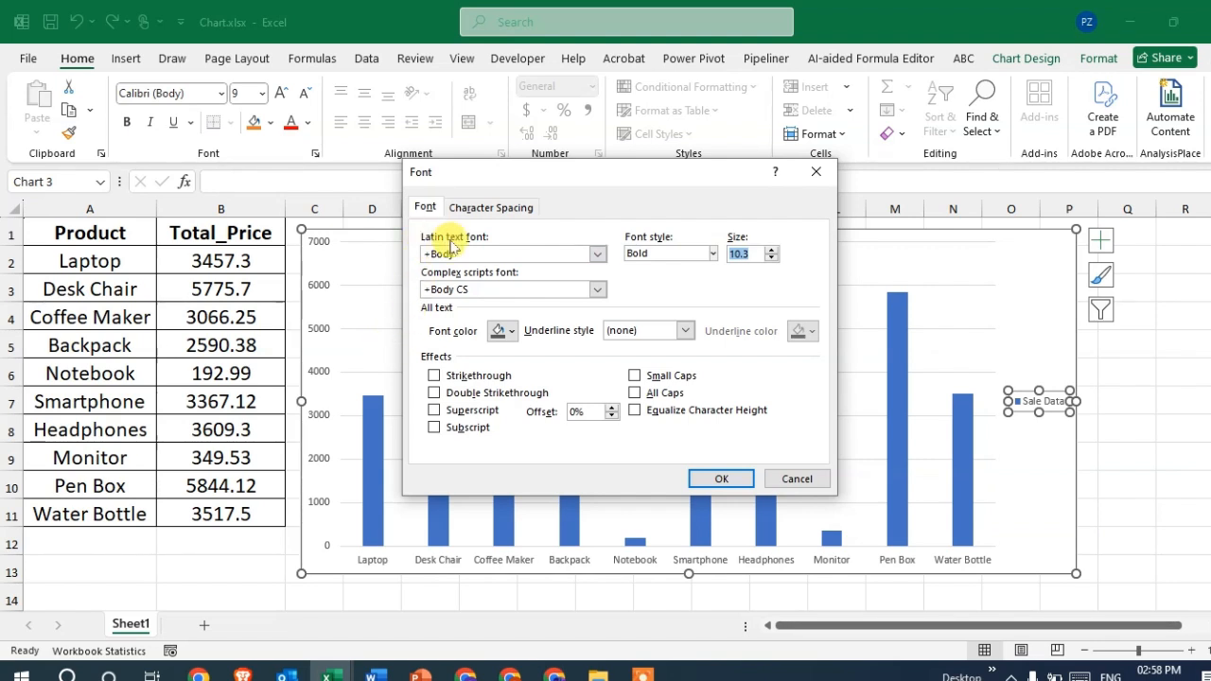
click(597, 253)
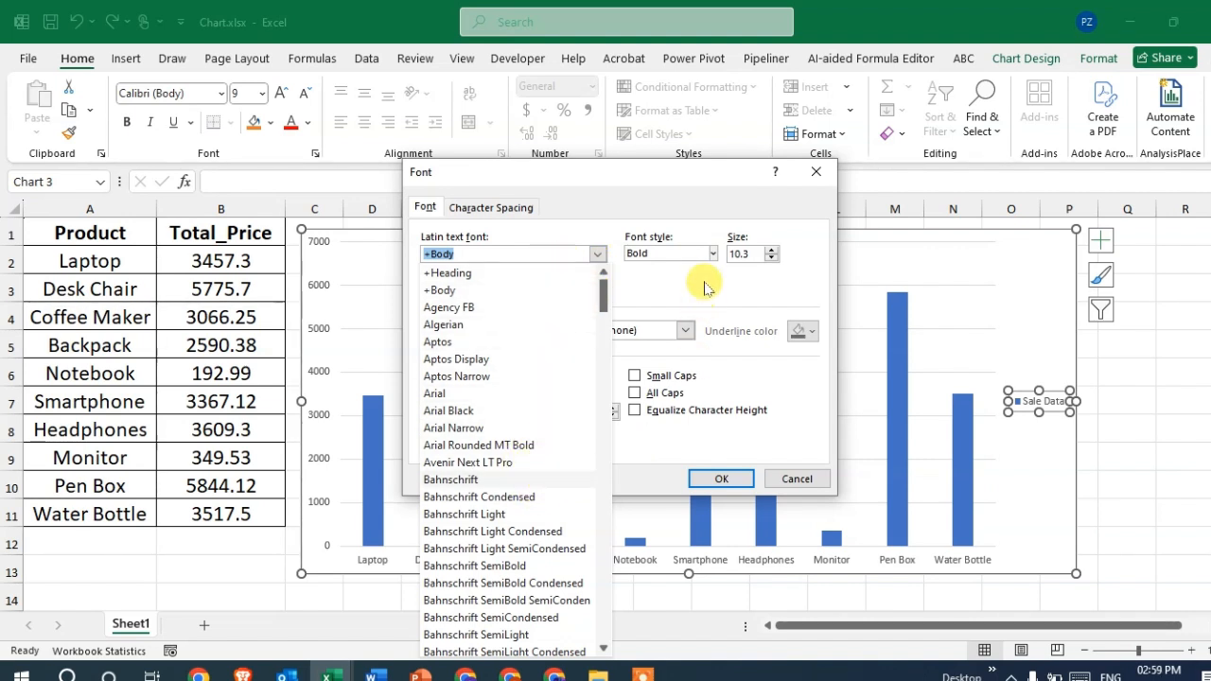
click(653, 273)
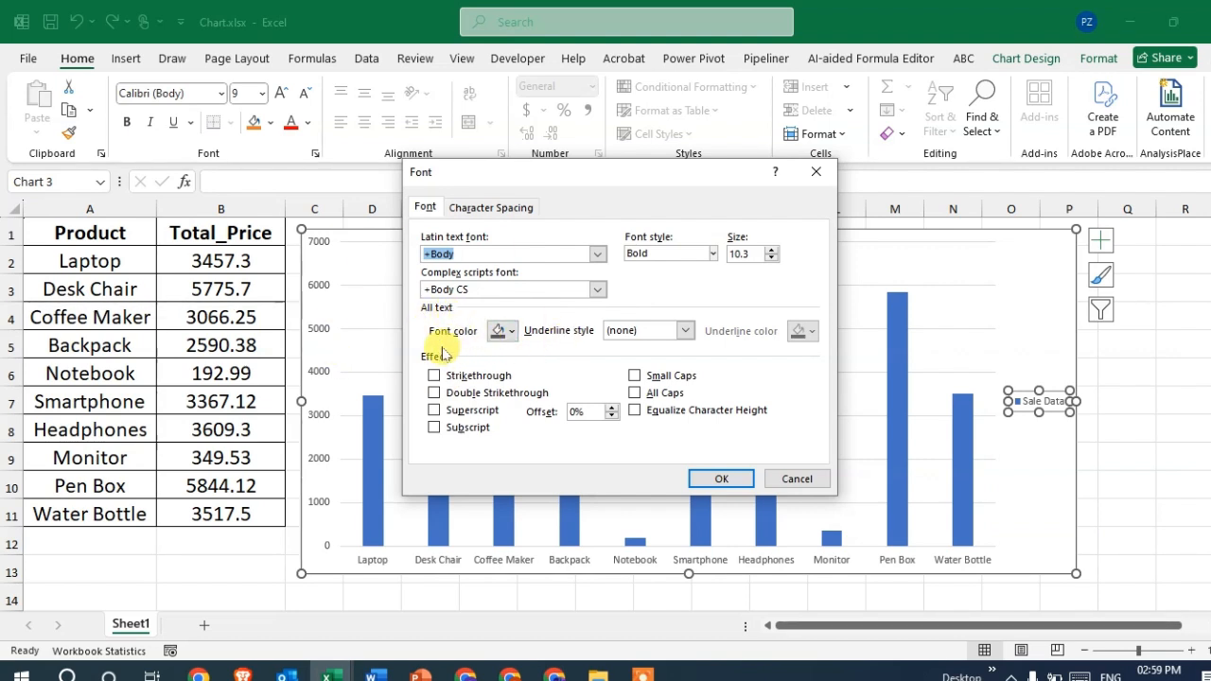
- Color the legend text Dark Red and apply a Heavy line underline in dark blue
click(512, 332)
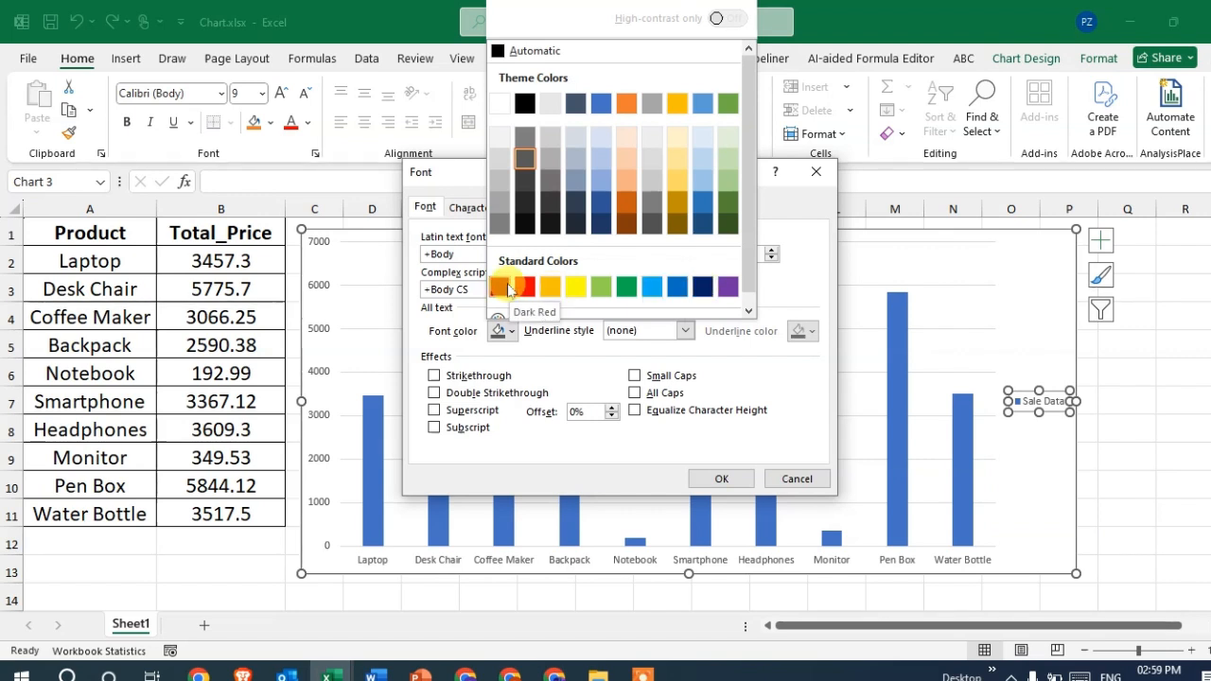
click(506, 290)
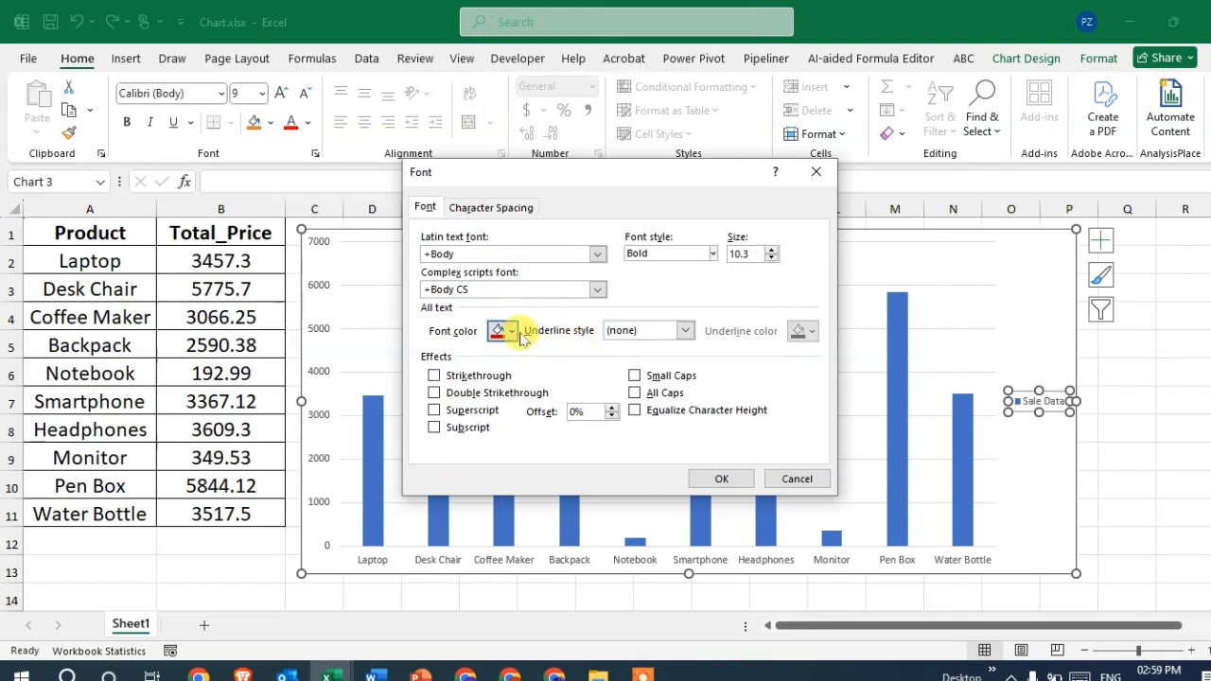
click(684, 330)
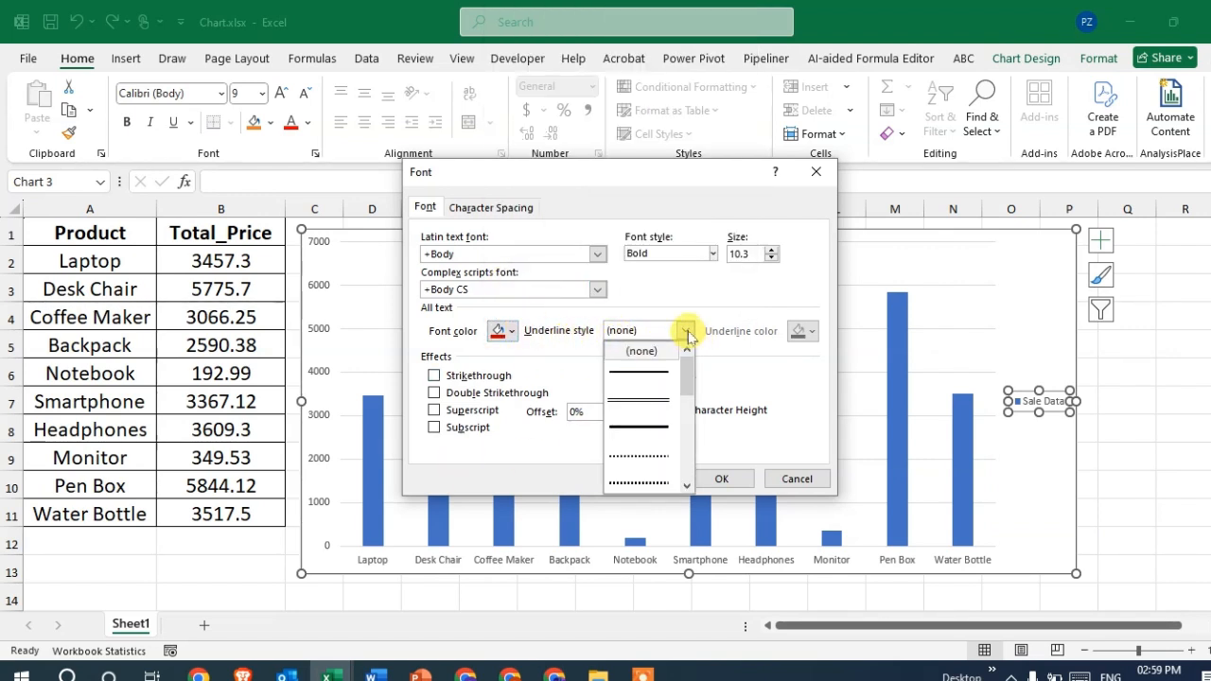
click(656, 424)
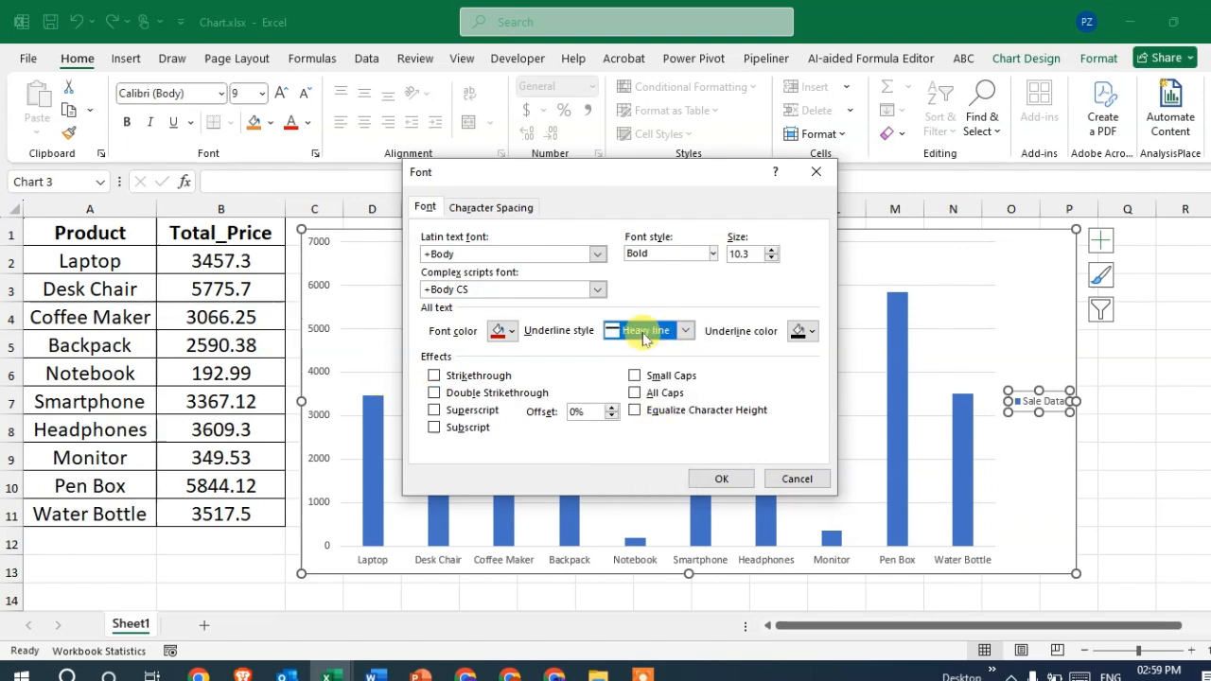
click(801, 330)
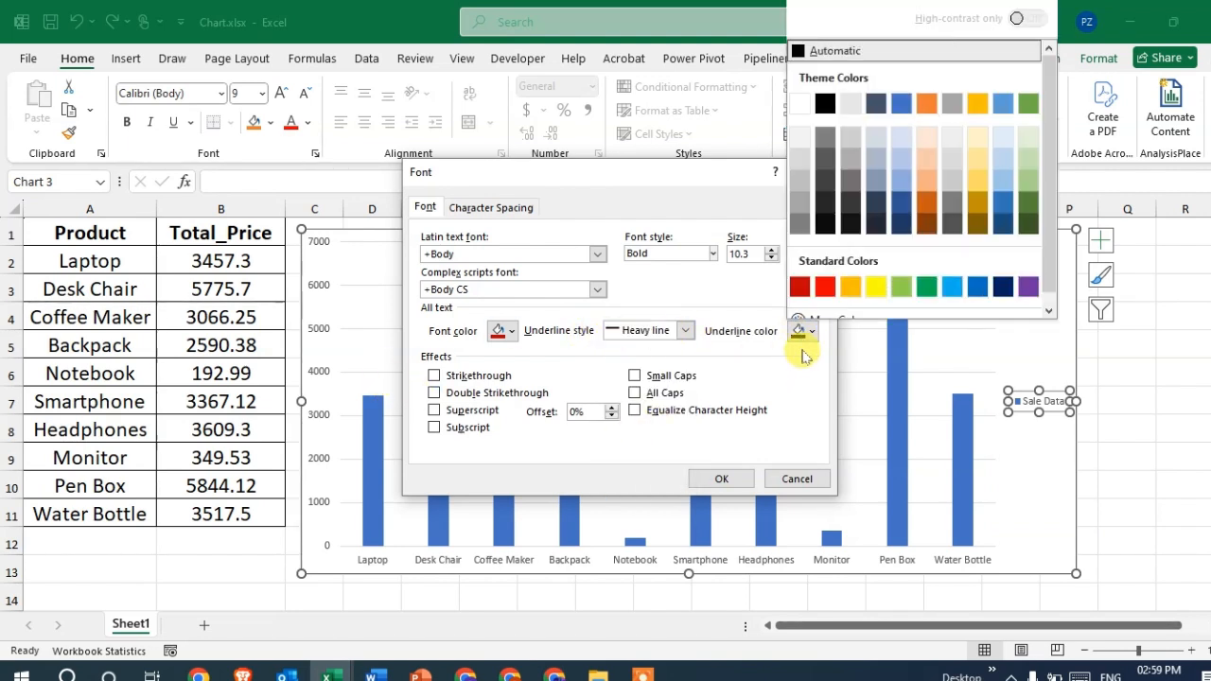
click(995, 288)
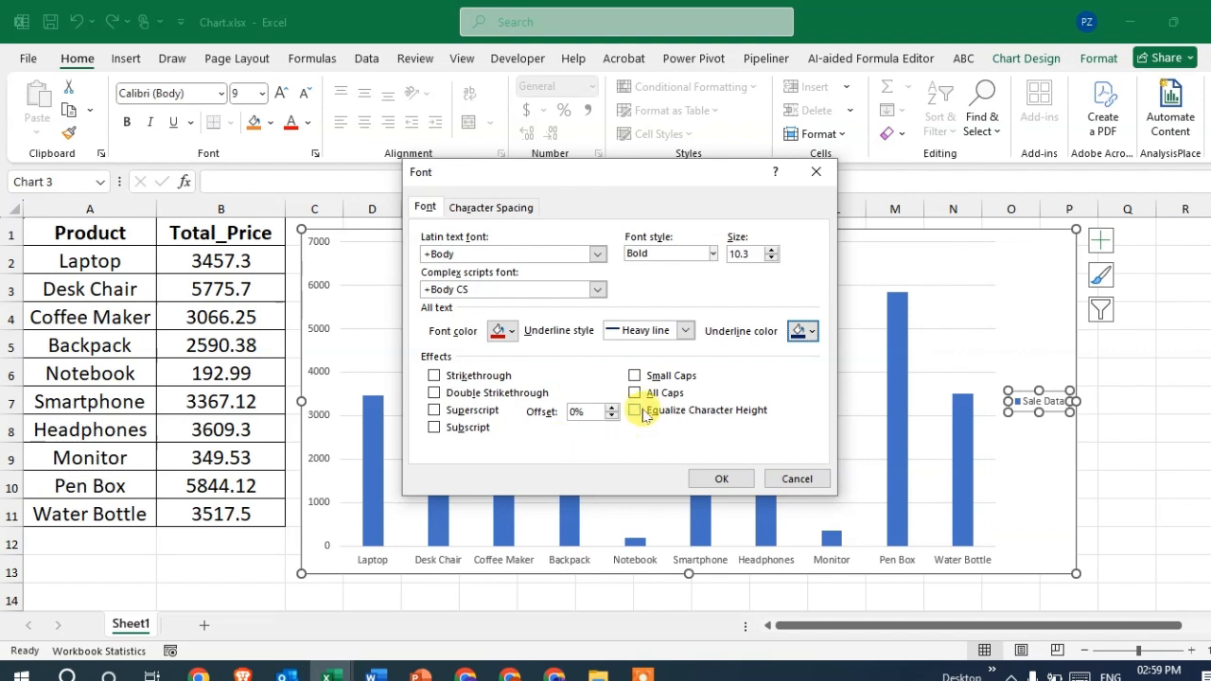
click(721, 479)
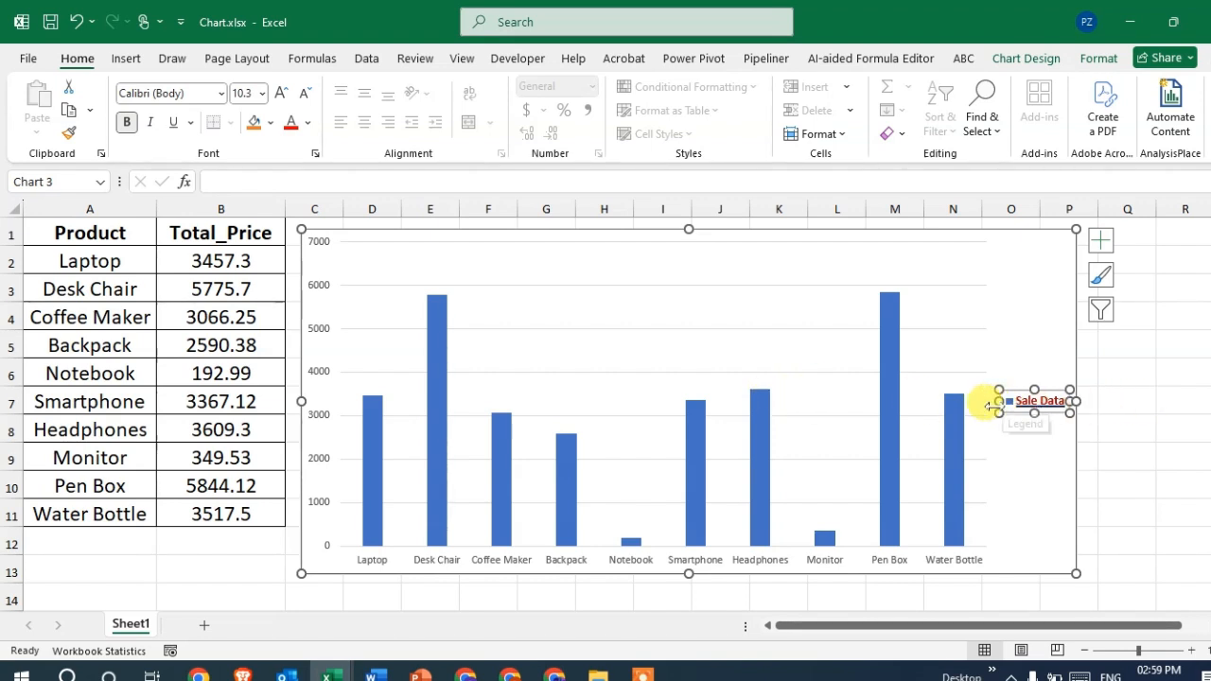
- Give the chart legend a solid Light Blue background fill and deselect the chart
click(1088, 429)
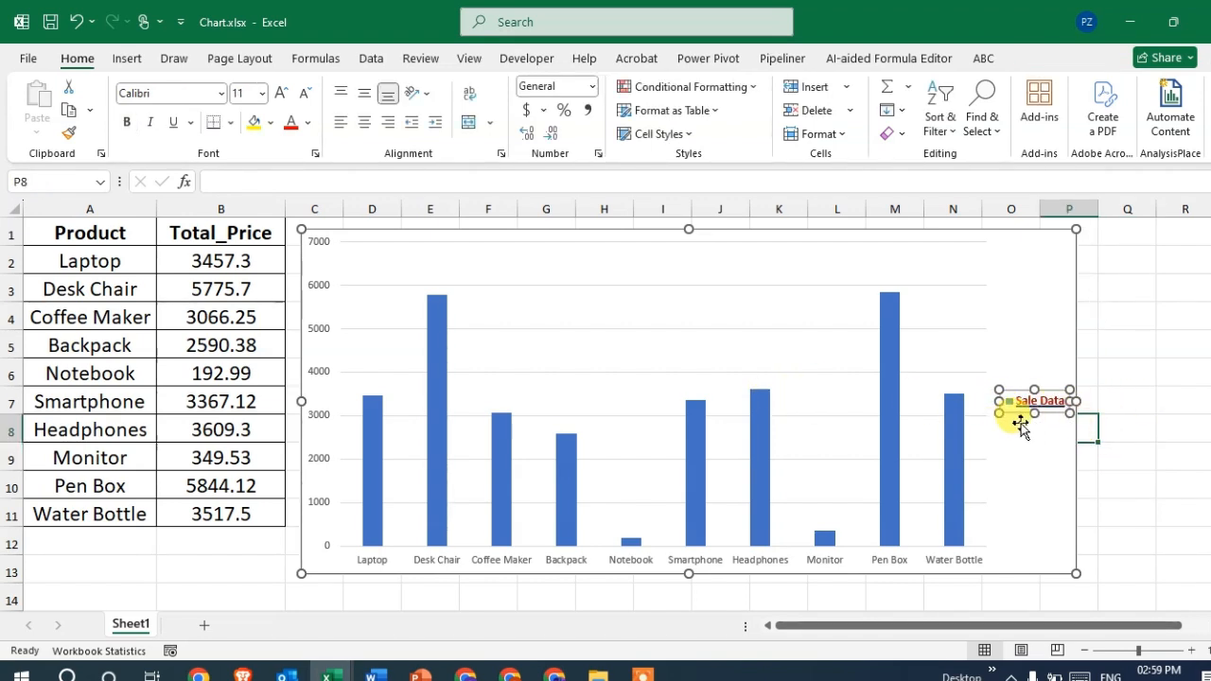
click(1057, 406)
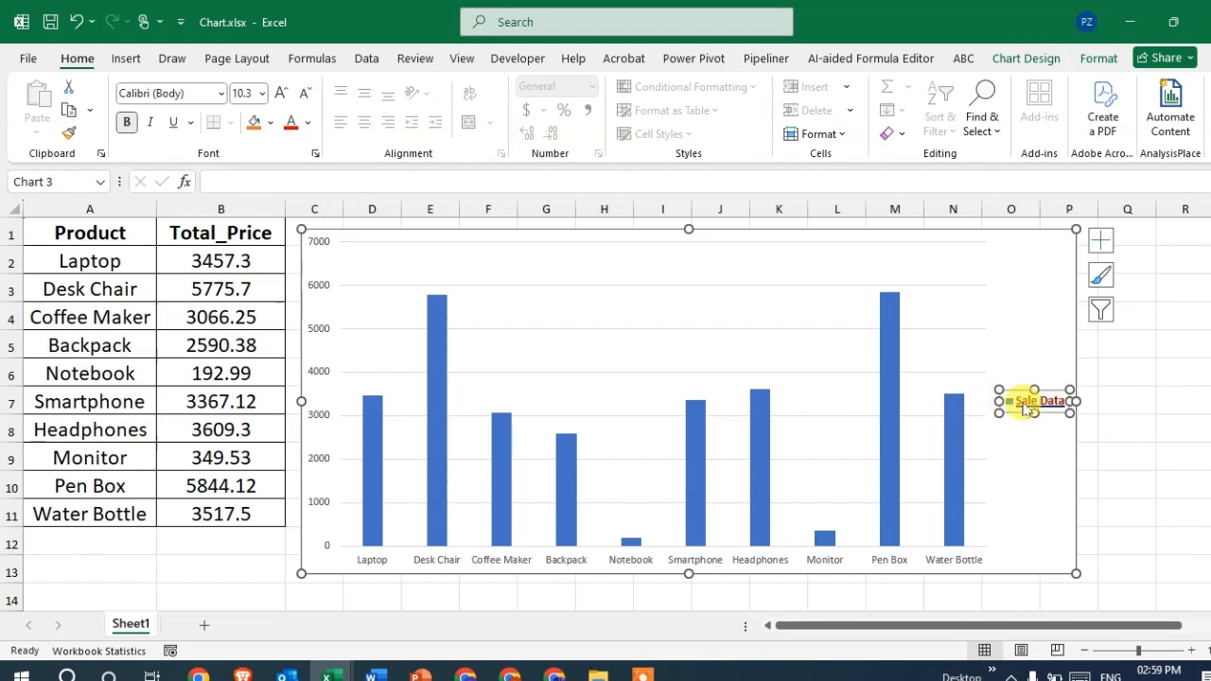
right_click(1028, 403)
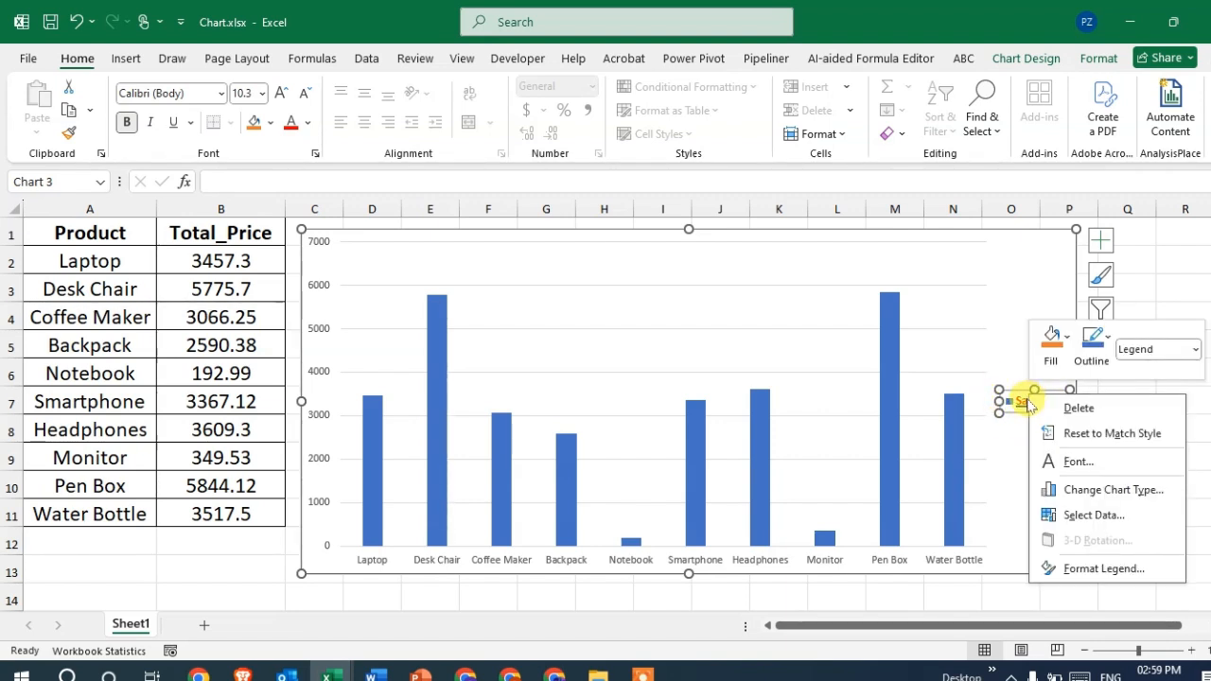
click(1103, 568)
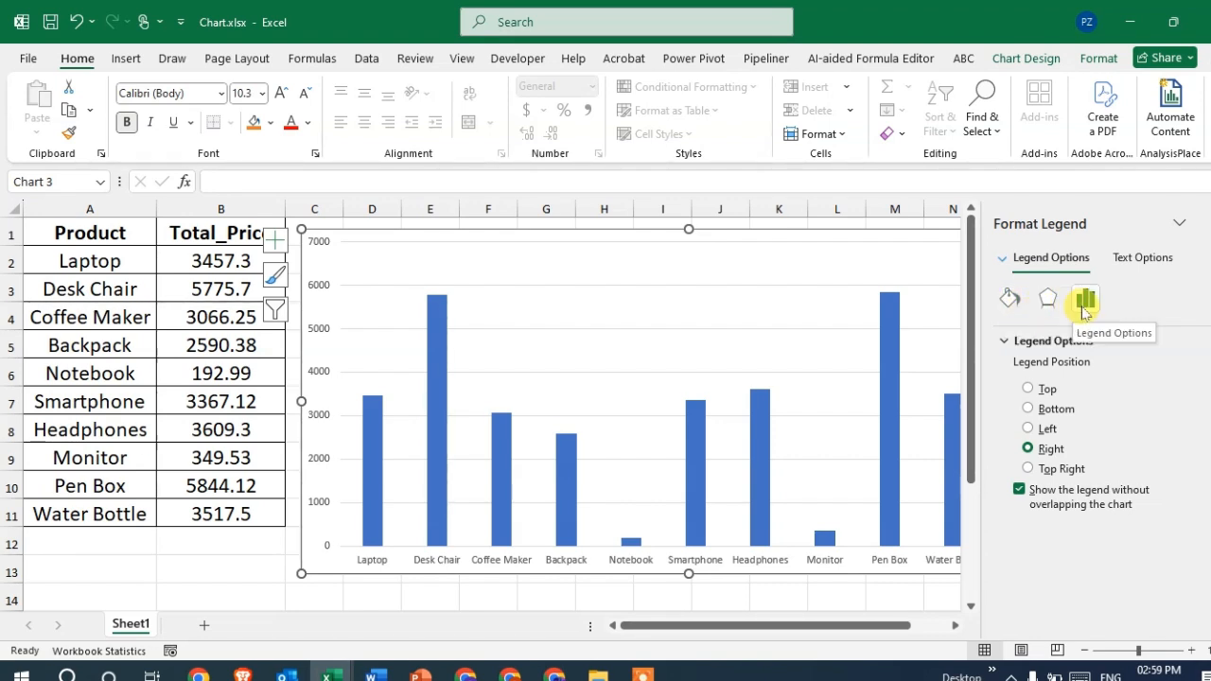
click(1010, 304)
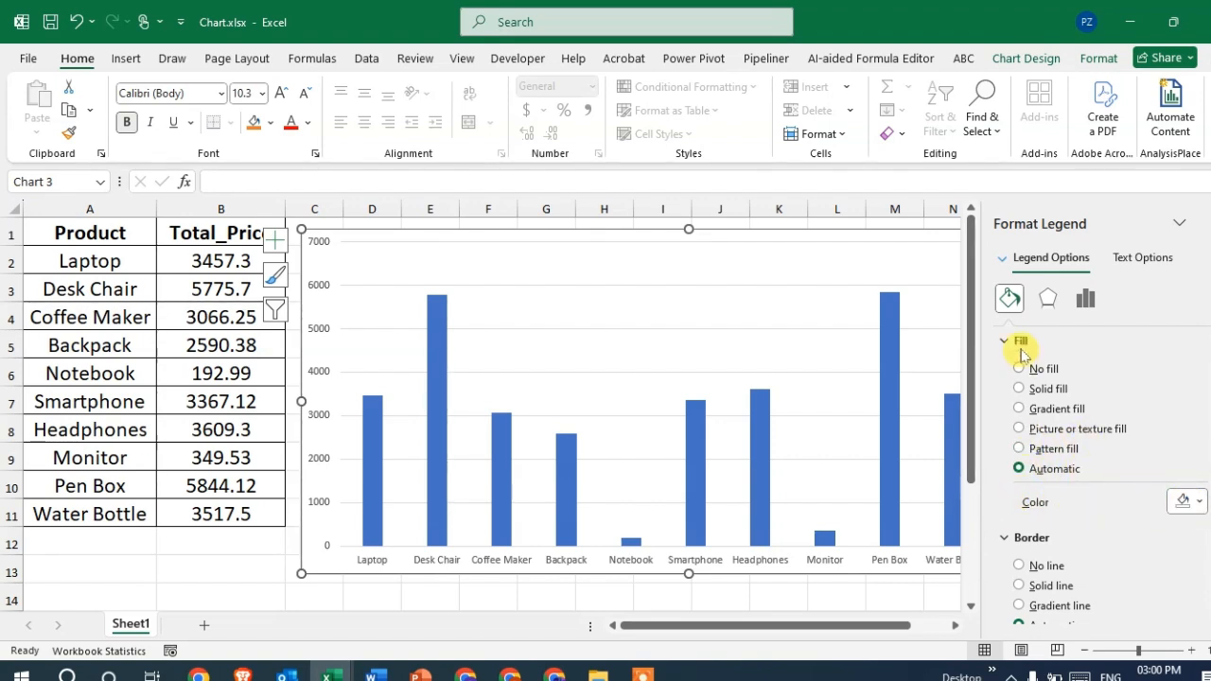
click(1199, 504)
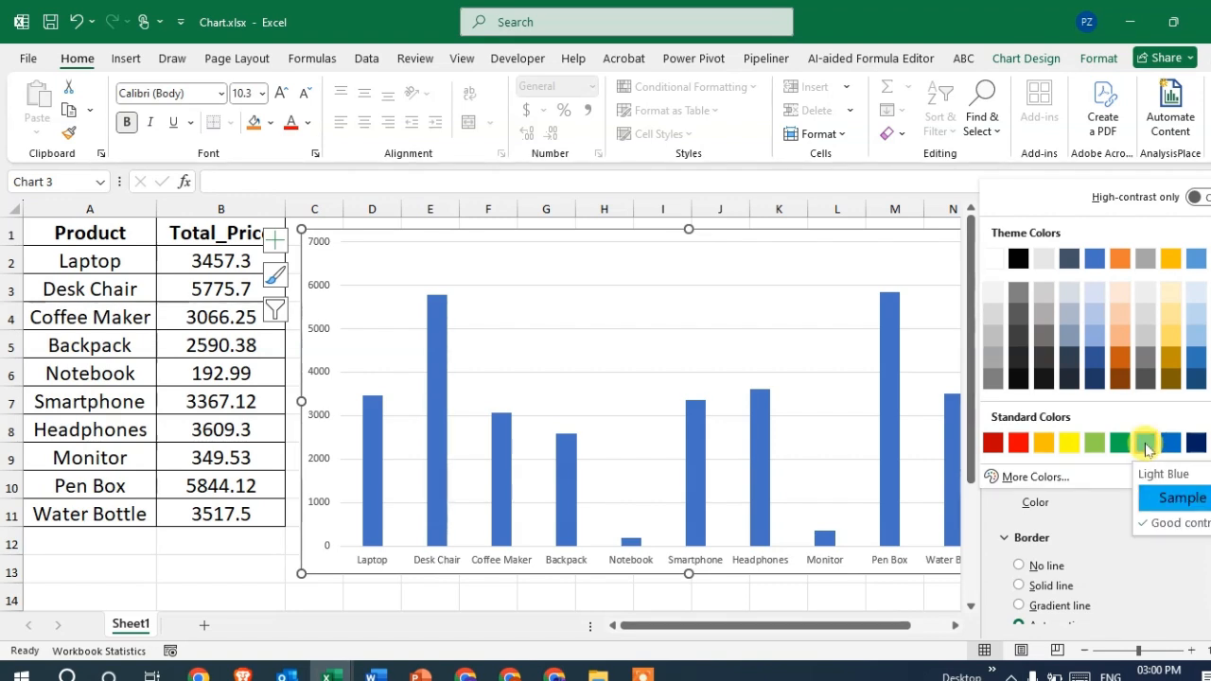
click(1145, 444)
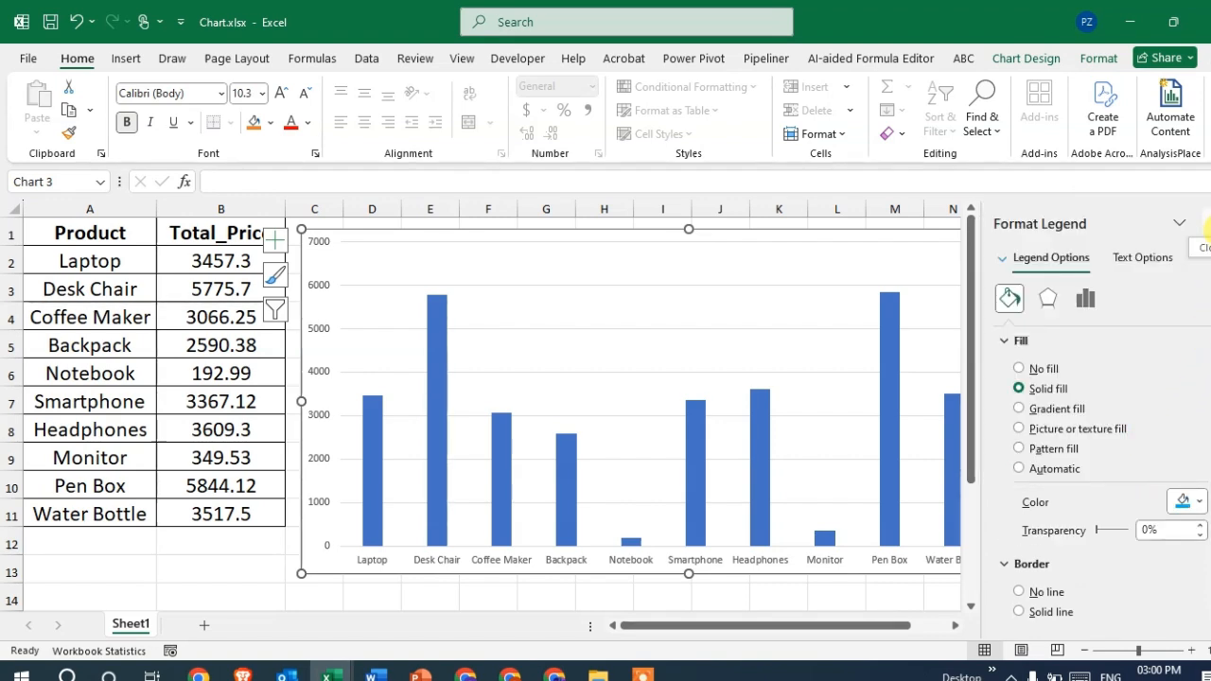
click(1196, 244)
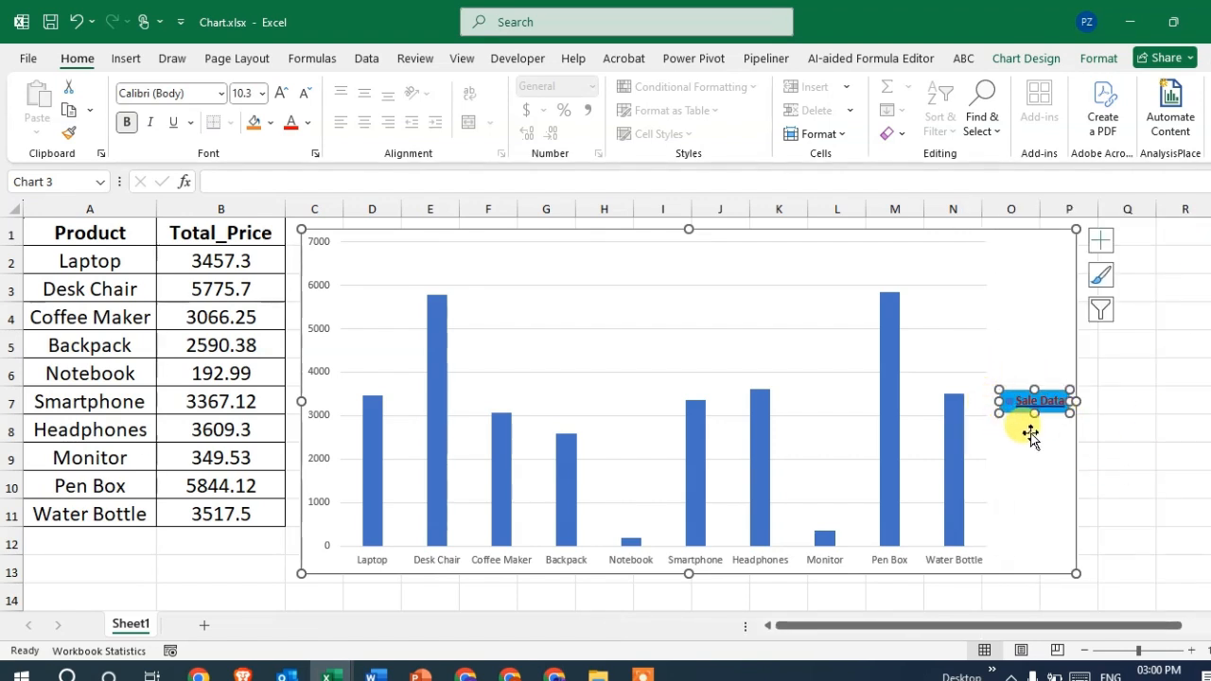
drag(1125, 456, 1122, 430)
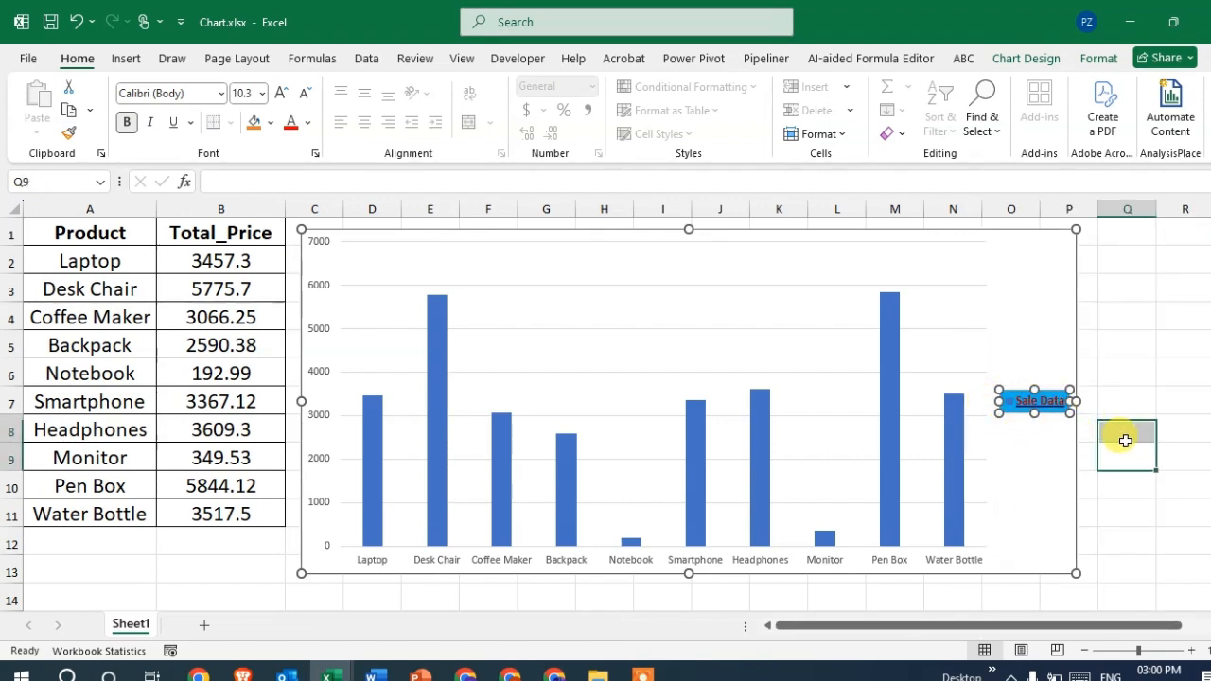
click(1027, 402)
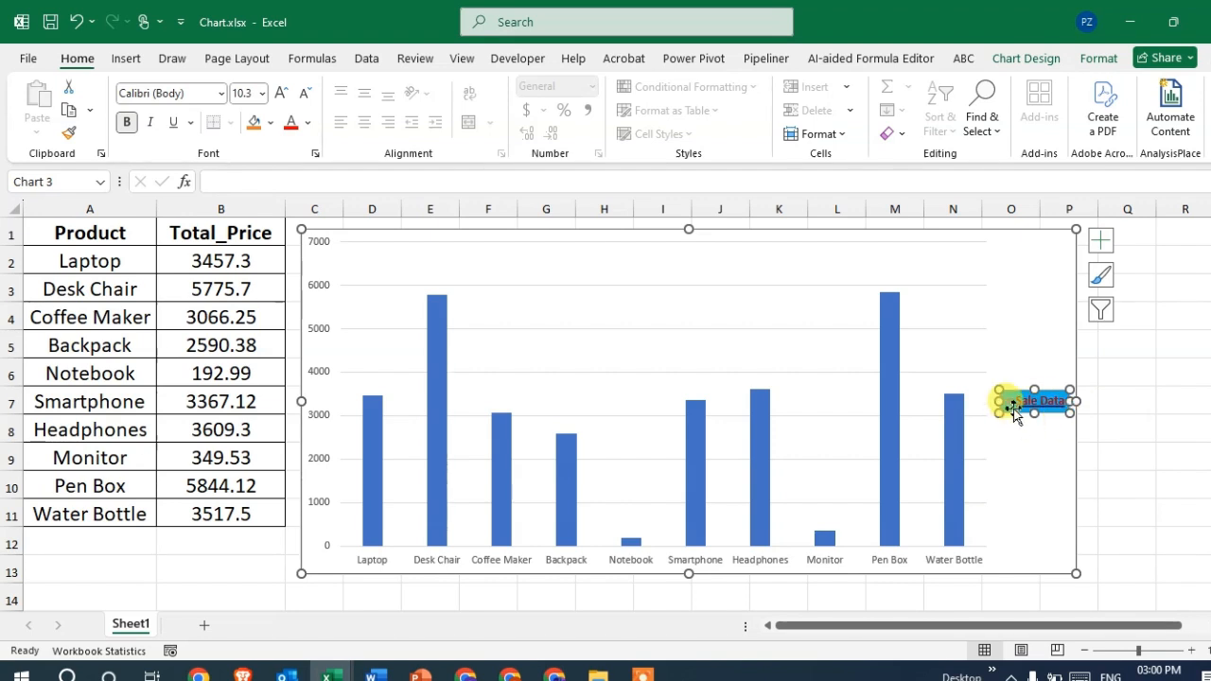
drag(1117, 446, 1113, 428)
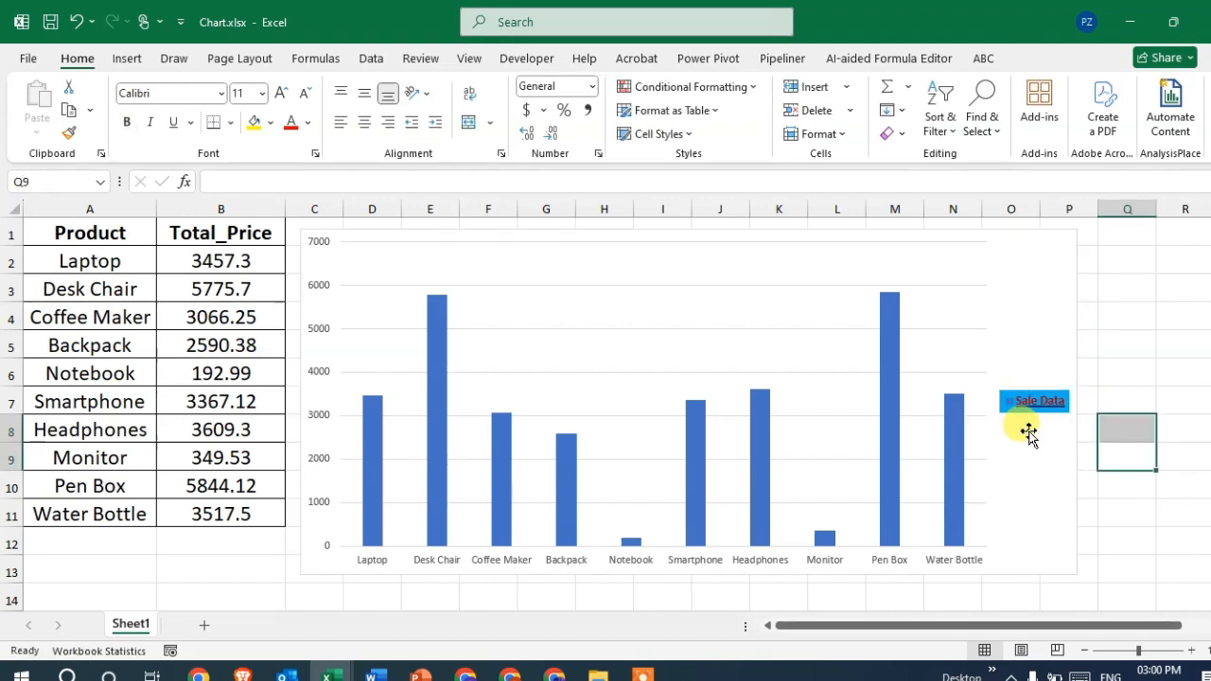
click(1038, 409)
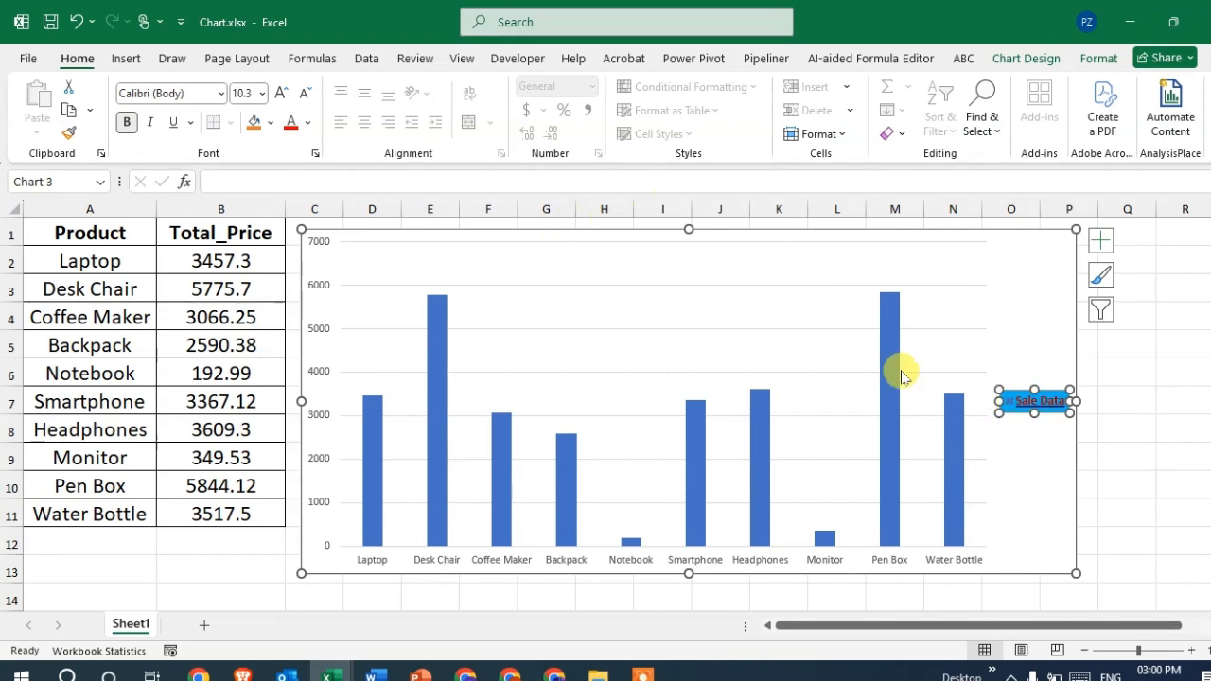
click(1028, 402)
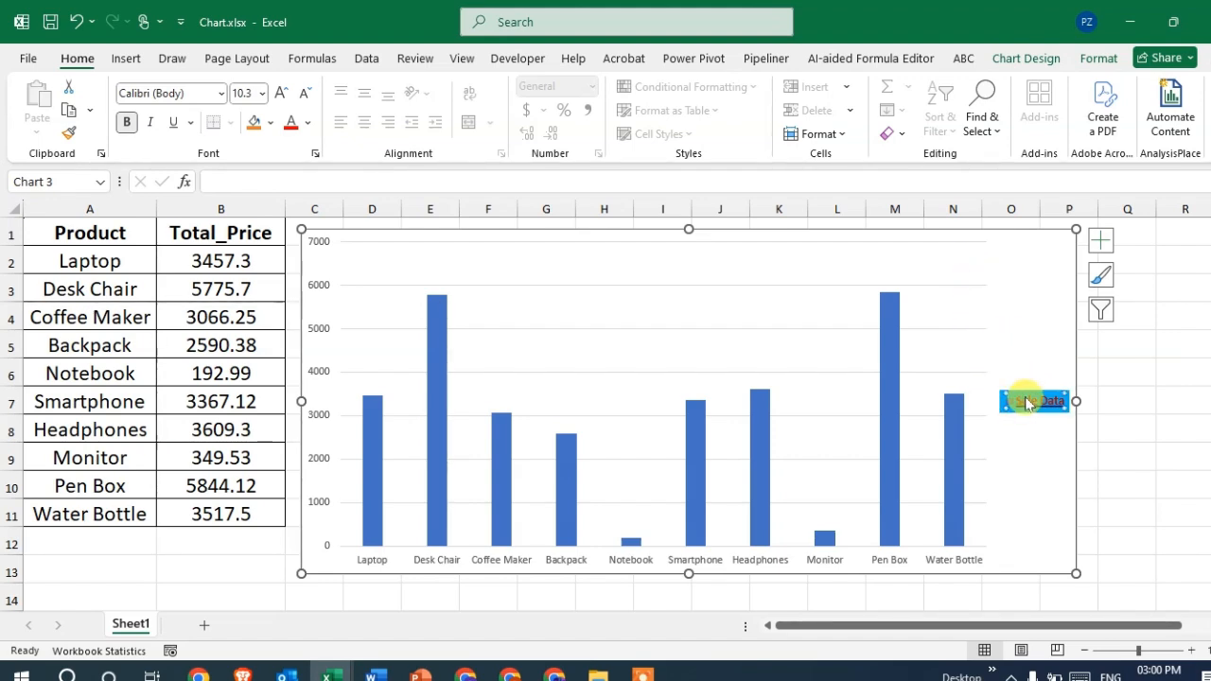
double_click(1028, 402)
click(1206, 233)
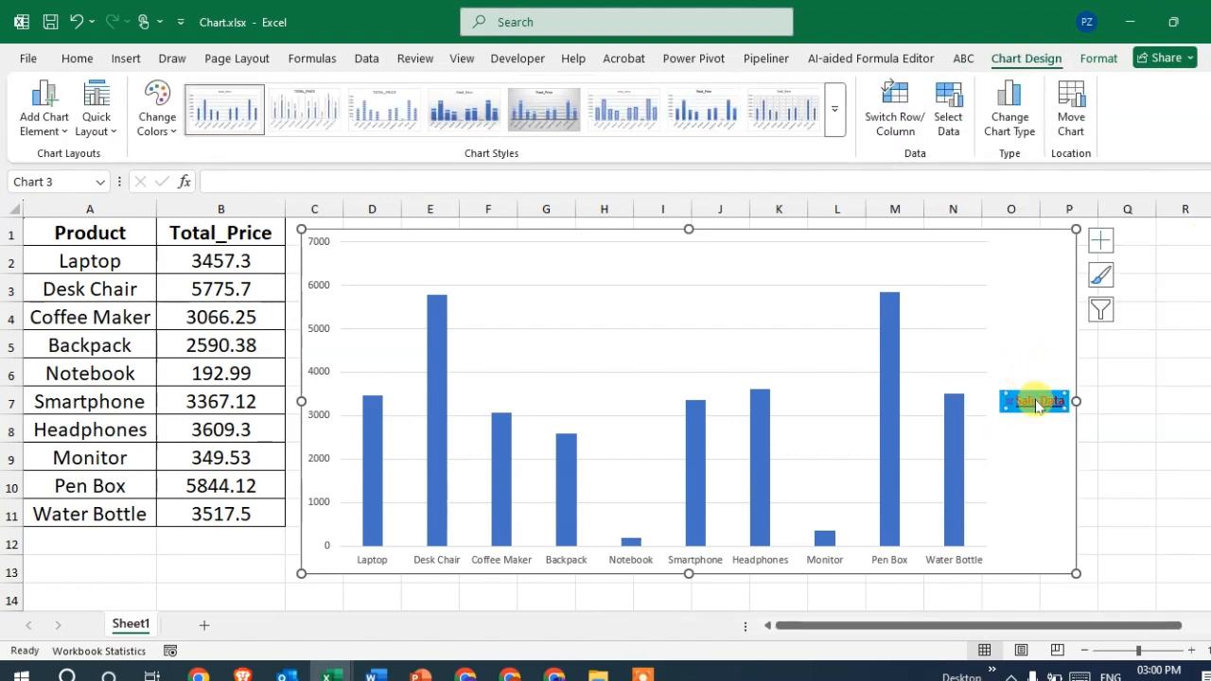
- Move the legend into the upper middle of the plot area, between the 6000 and 7000 gridlines
drag(1038, 405, 1014, 261)
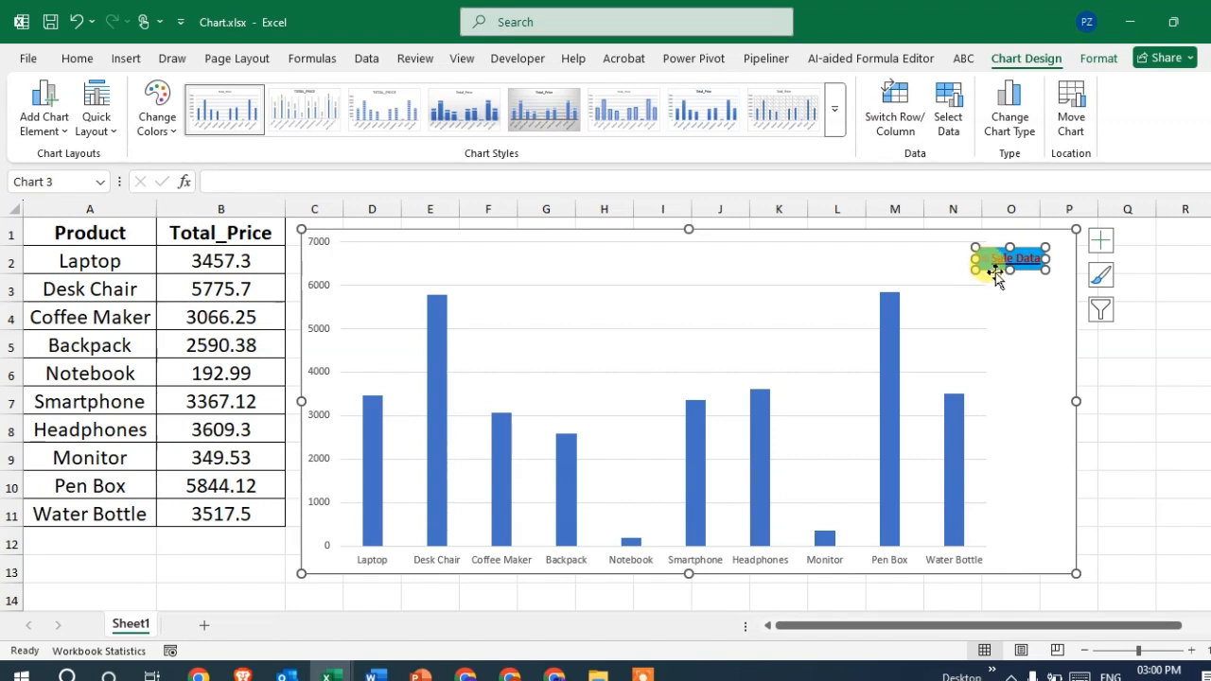
drag(991, 270, 1017, 405)
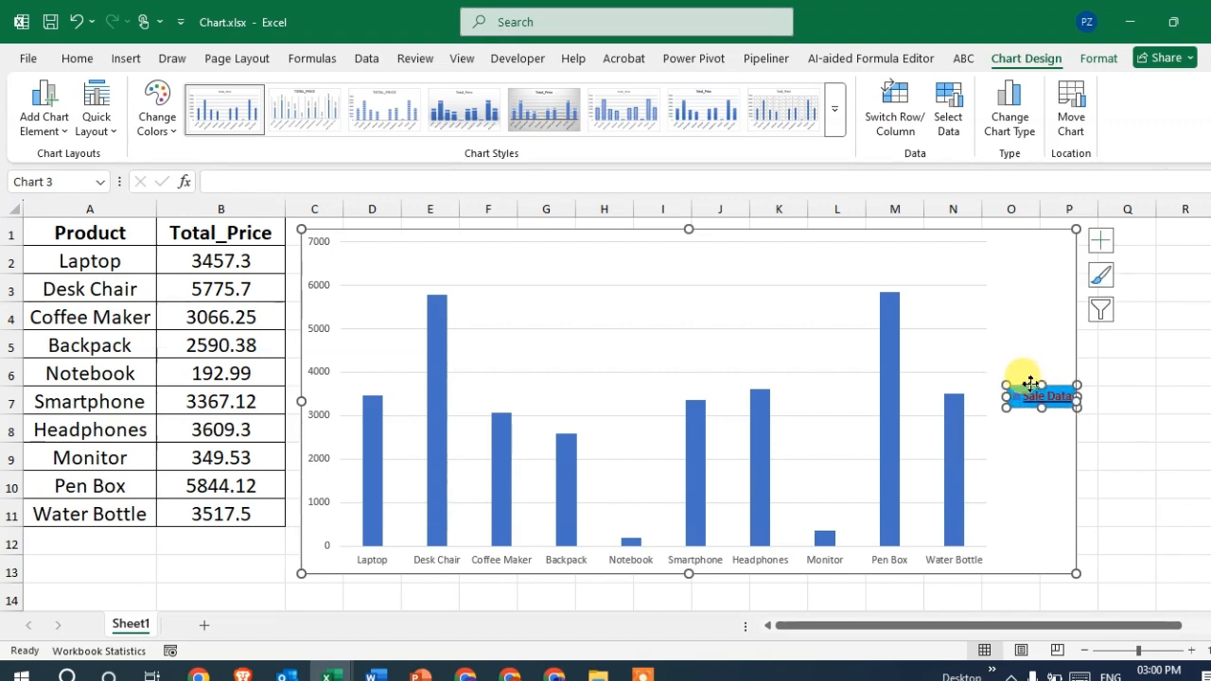
drag(1025, 382, 649, 249)
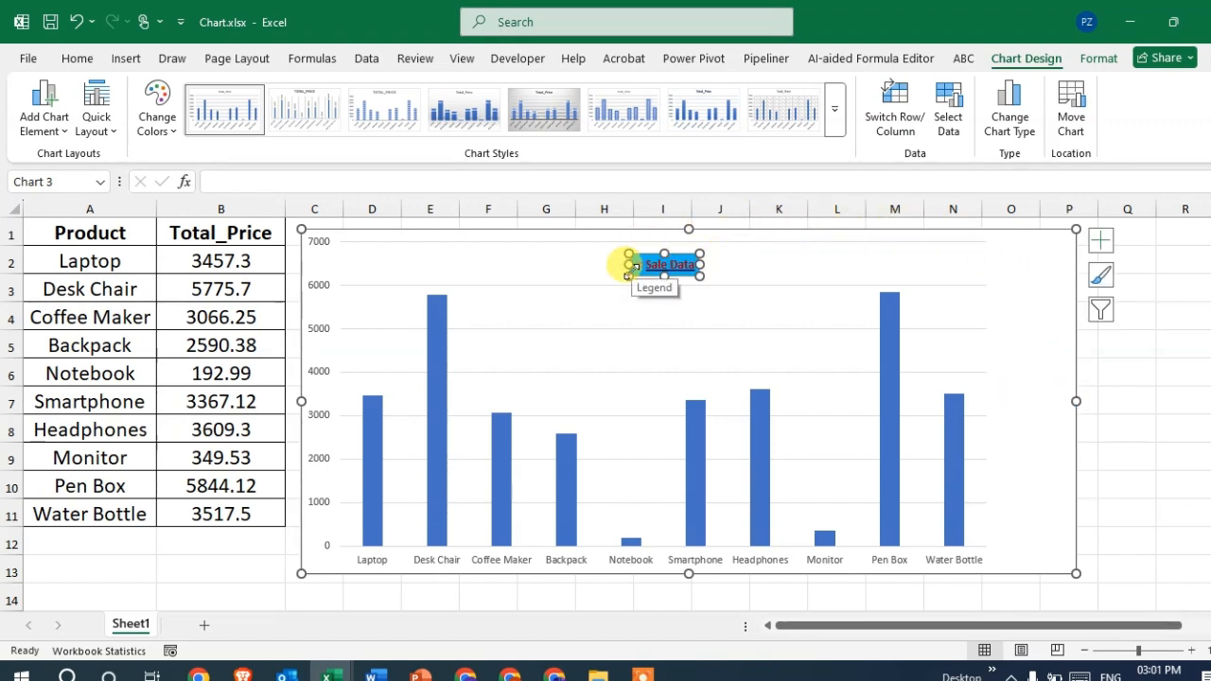
- Enlarge the legend box and reposition it against the chart's top edge, roughly centered, leaving the chart deselected
drag(634, 268, 589, 289)
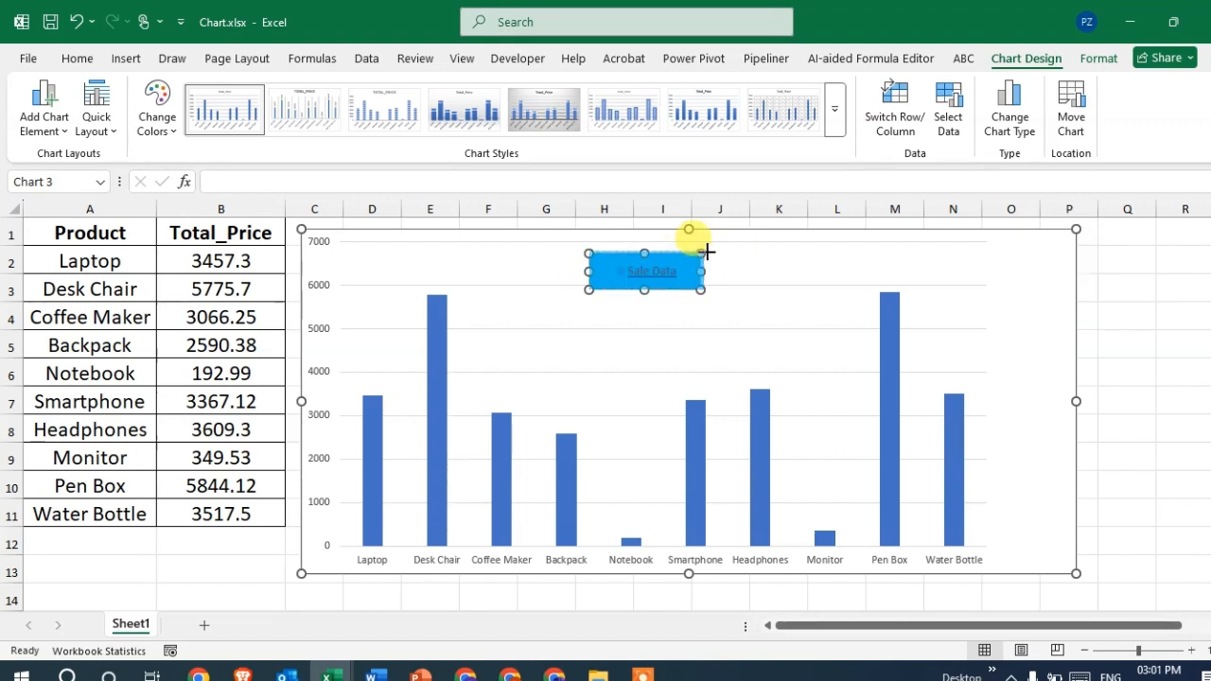
click(777, 264)
double_click(667, 282)
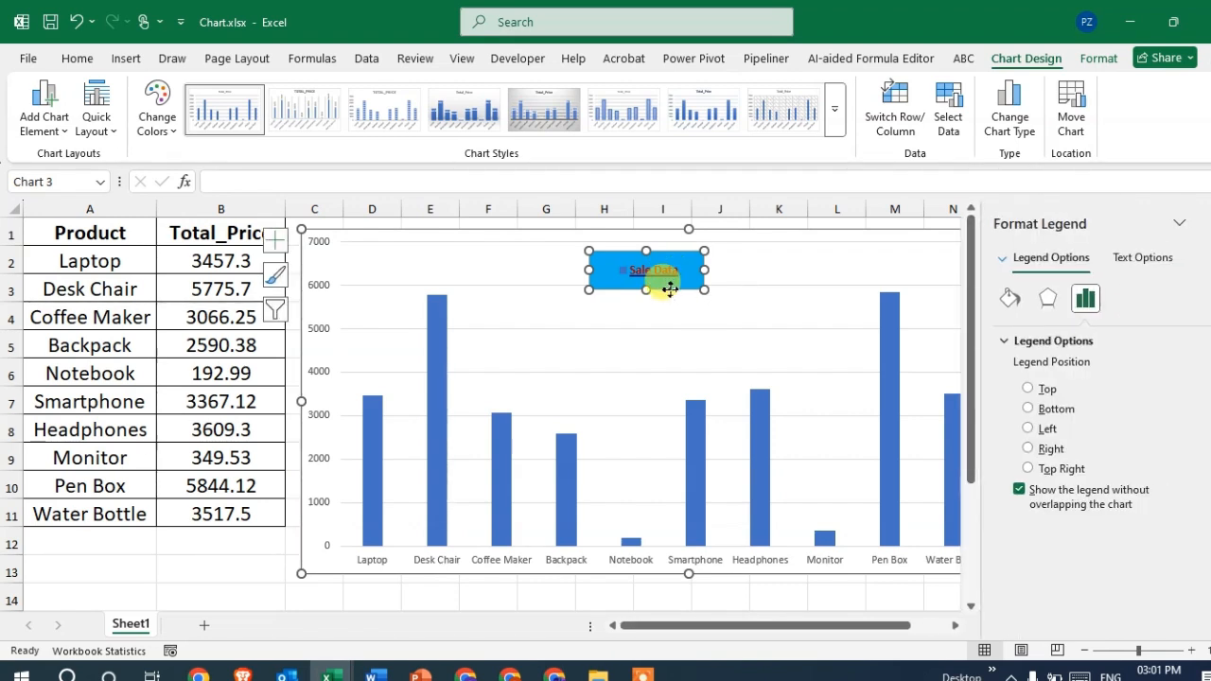
drag(668, 290, 710, 264)
click(784, 251)
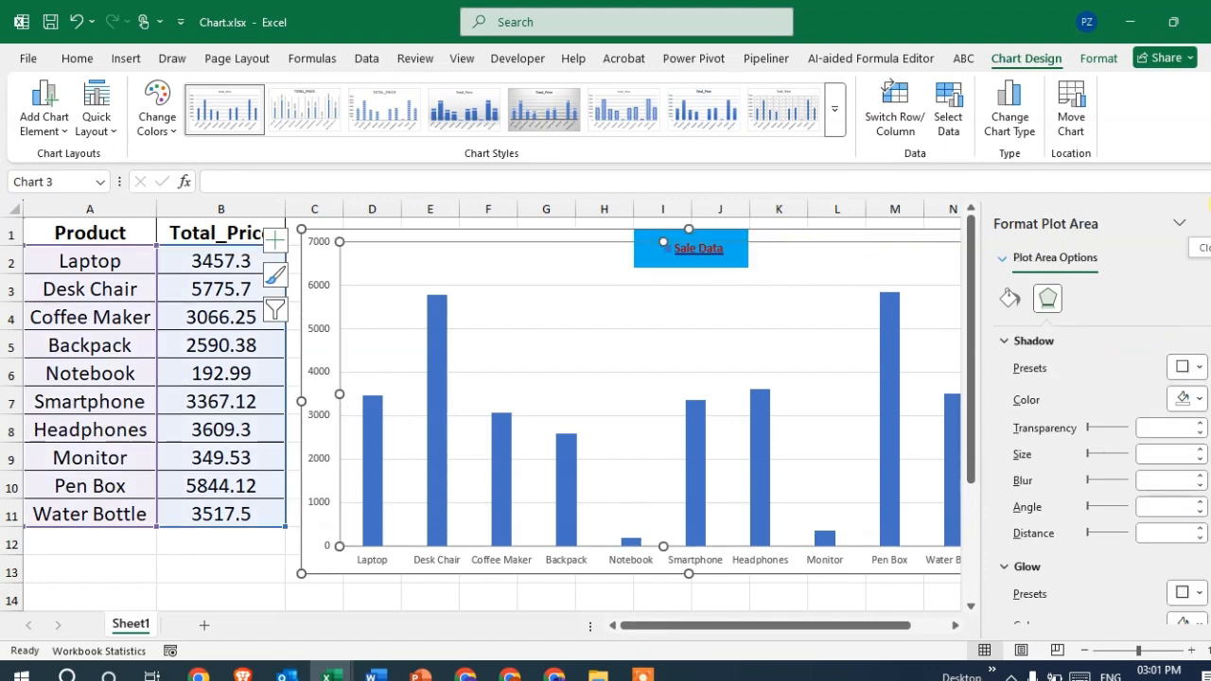
click(1203, 224)
click(1126, 287)
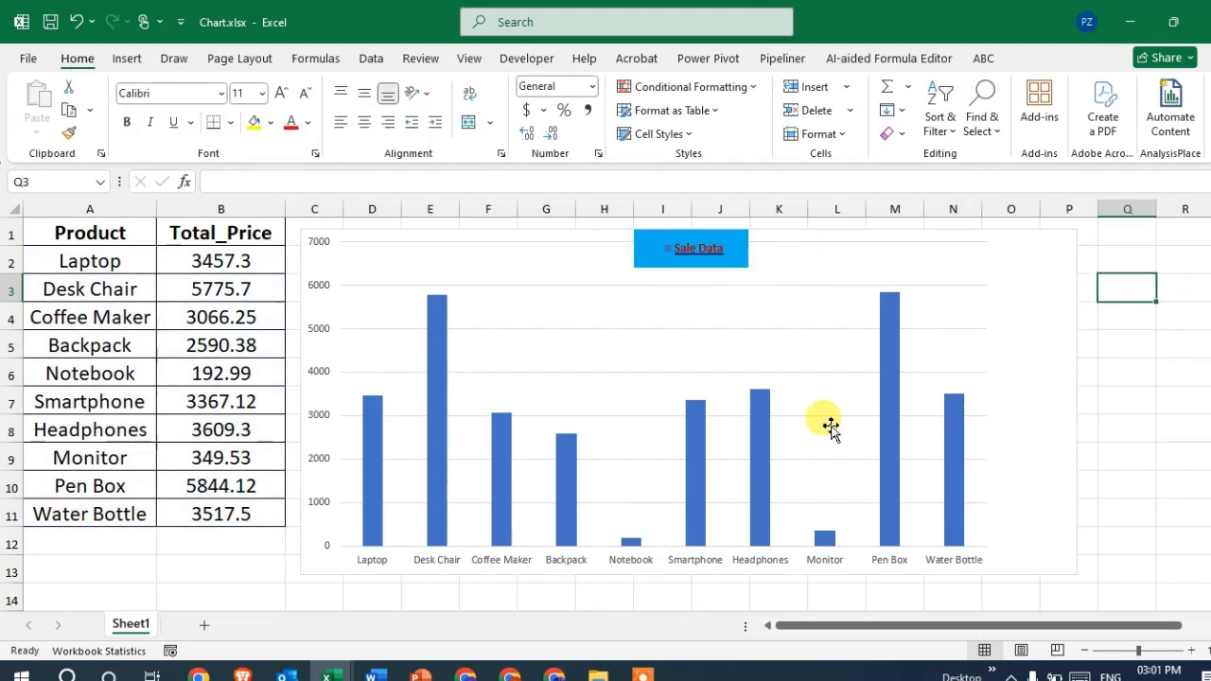